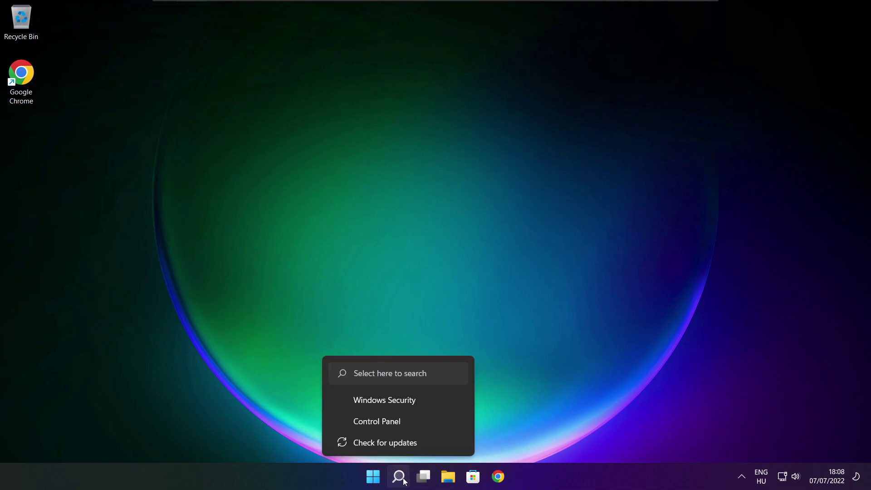
Step: Search Windows for "device manager", open Device Manager and maximize its window
left_click(400, 480)
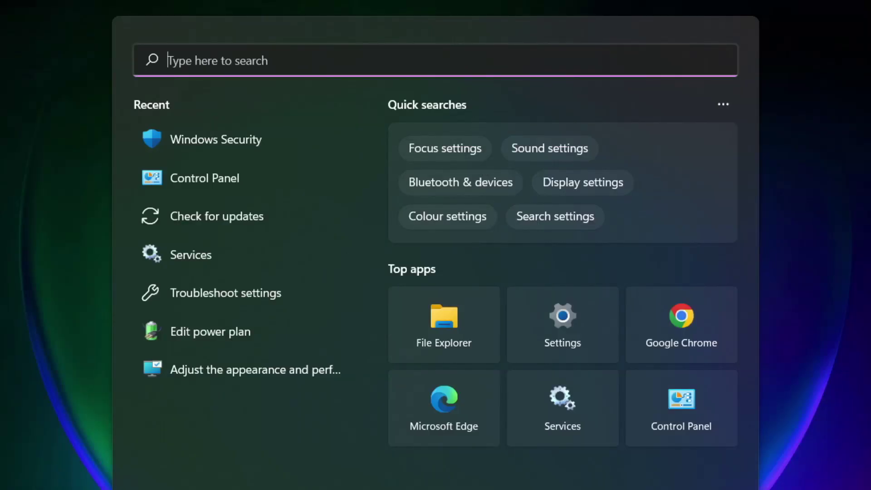
type("device m")
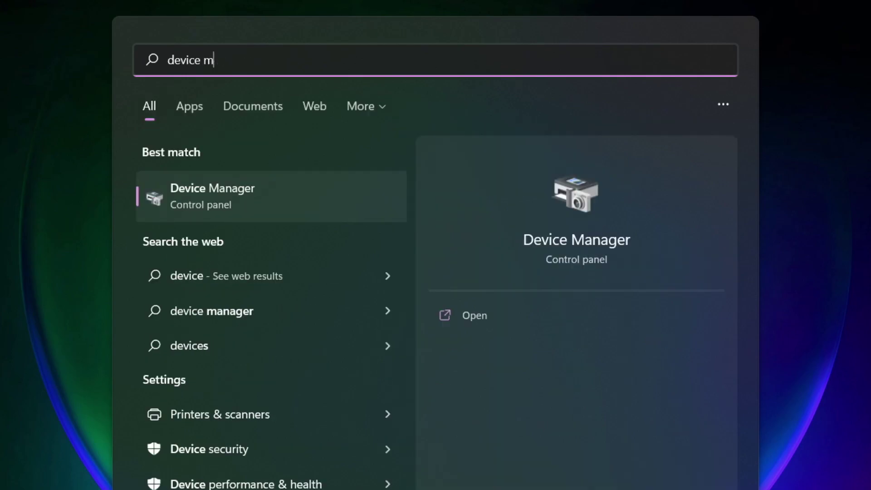
type("anag")
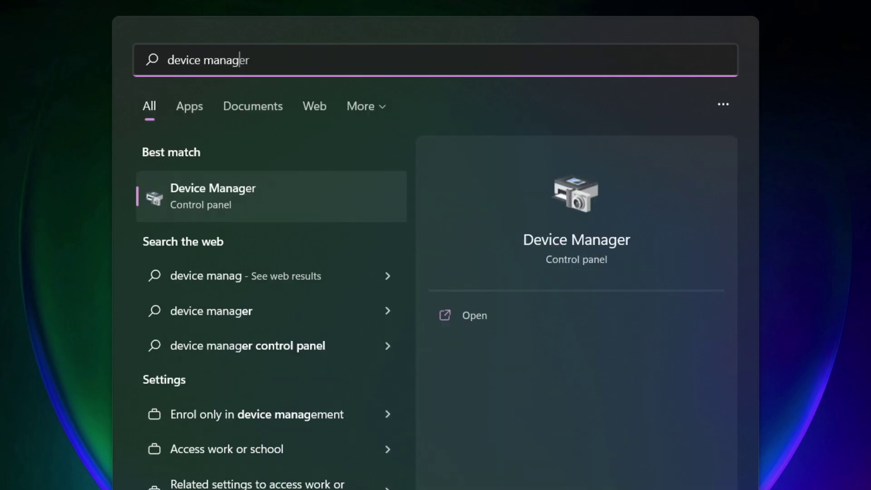
type("er")
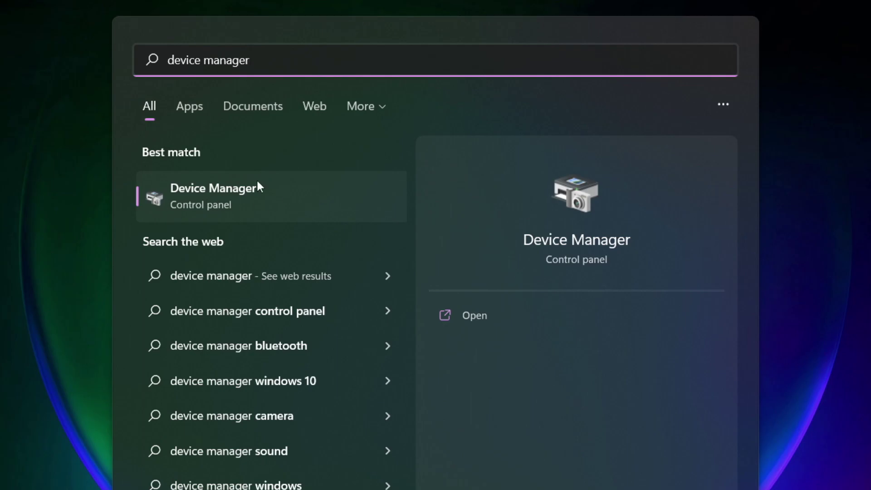
left_click(319, 203)
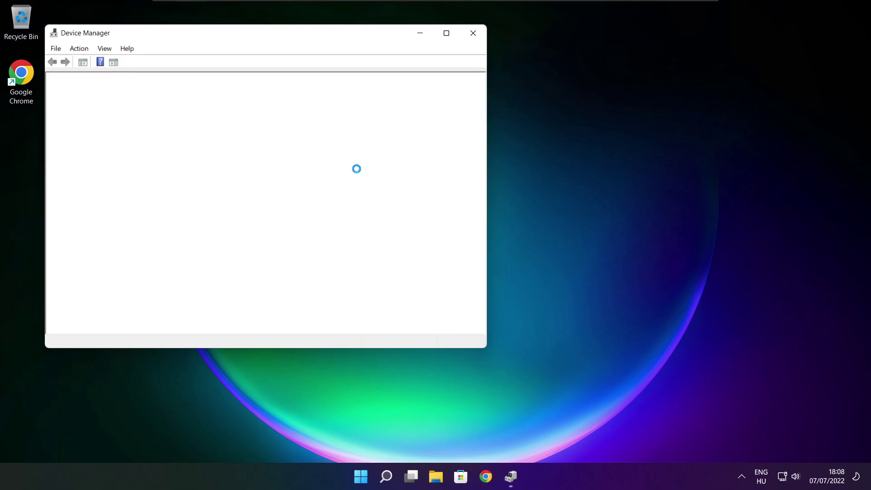
left_click(446, 34)
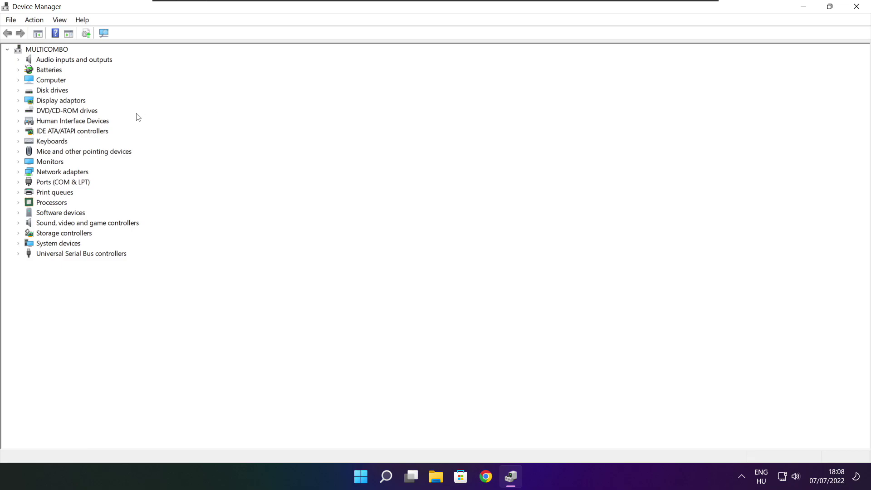
Step: Run an automatic driver update for the VMware SVGA 3D display adaptor and close the update wizard
left_click(22, 102)
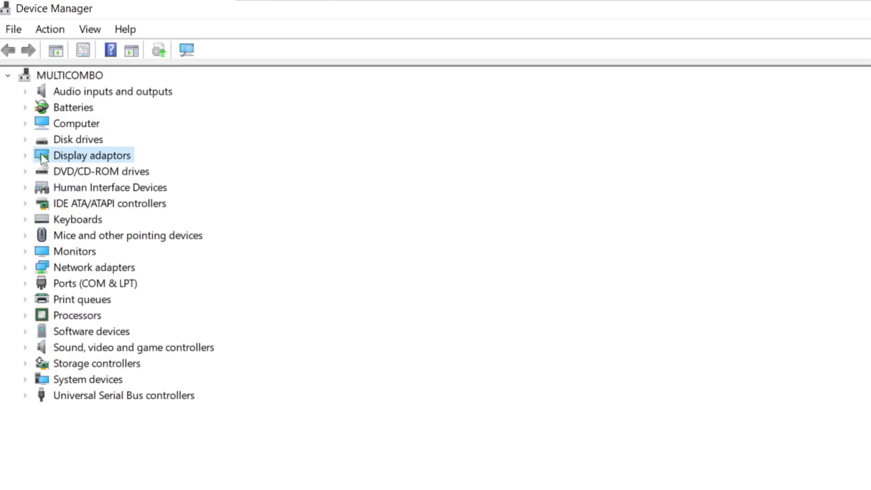
left_click(25, 156)
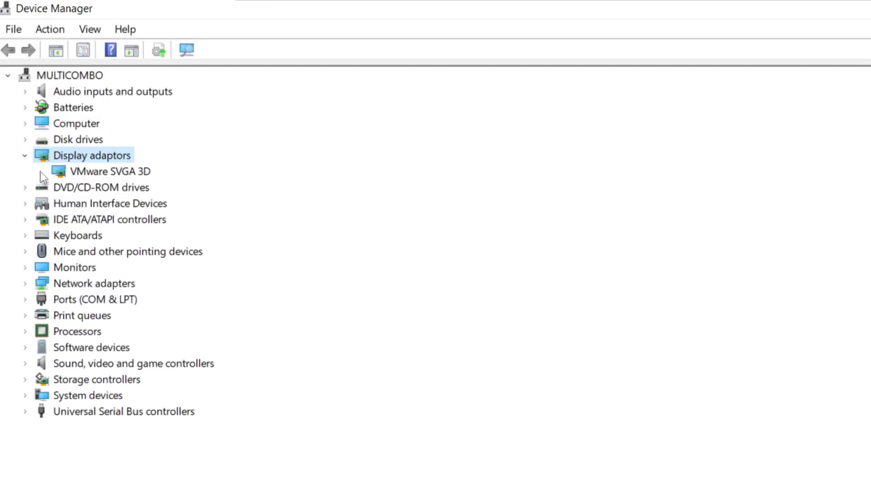
left_click(127, 174)
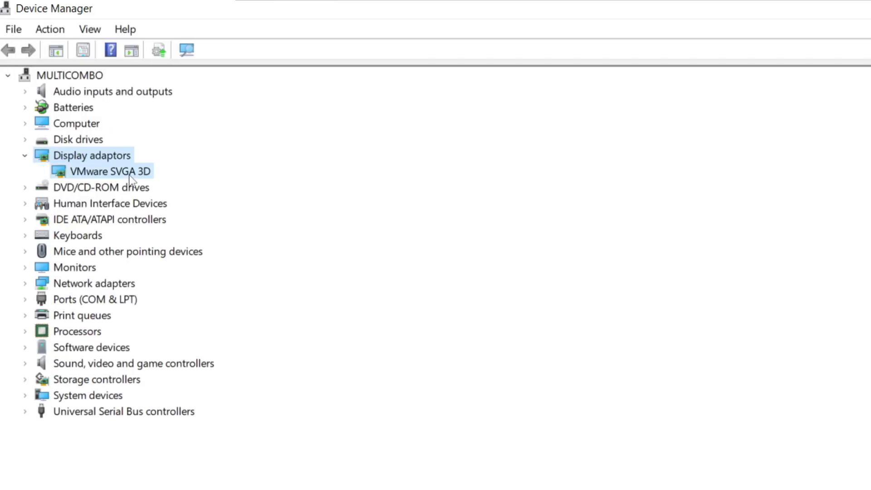
right_click(95, 175)
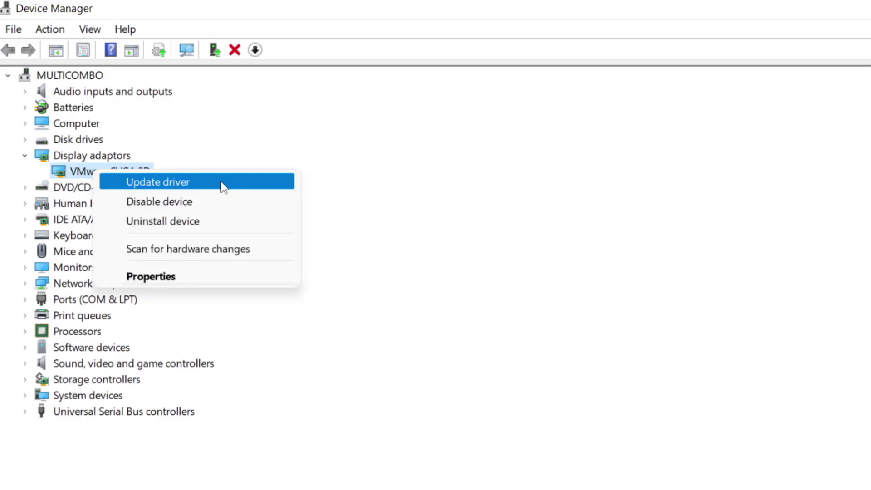
left_click(194, 186)
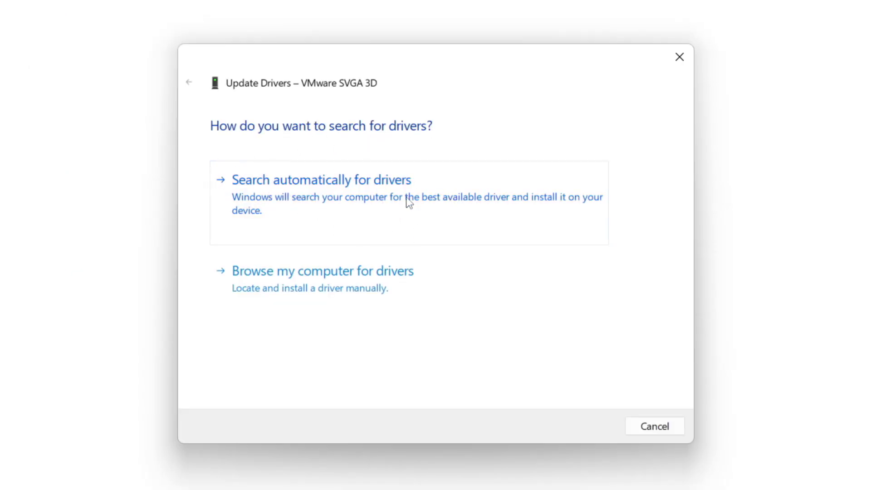
left_click(382, 202)
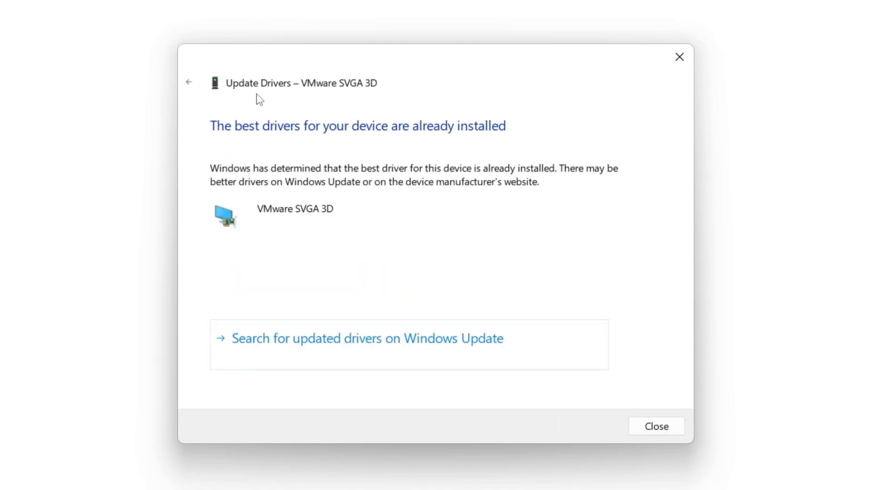
left_click(653, 426)
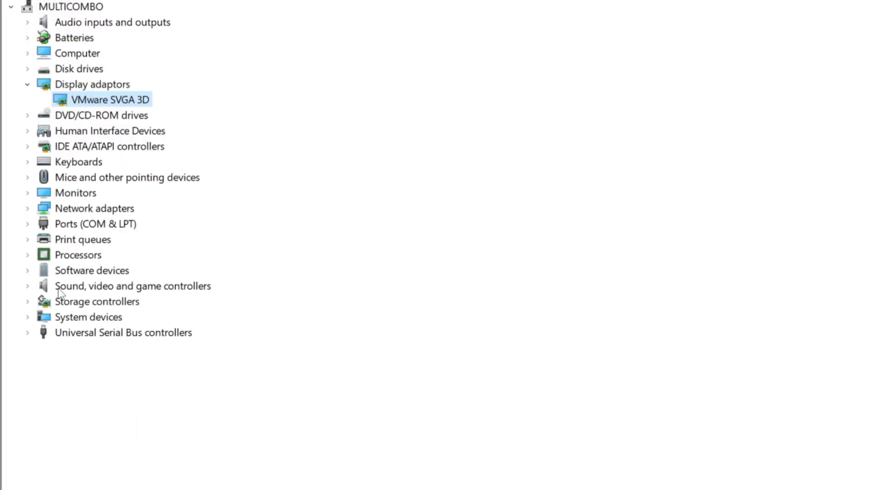
Step: Run an automatic driver update for the High Definition Audio Device, then close the wizard and Device Manager
left_click(58, 288)
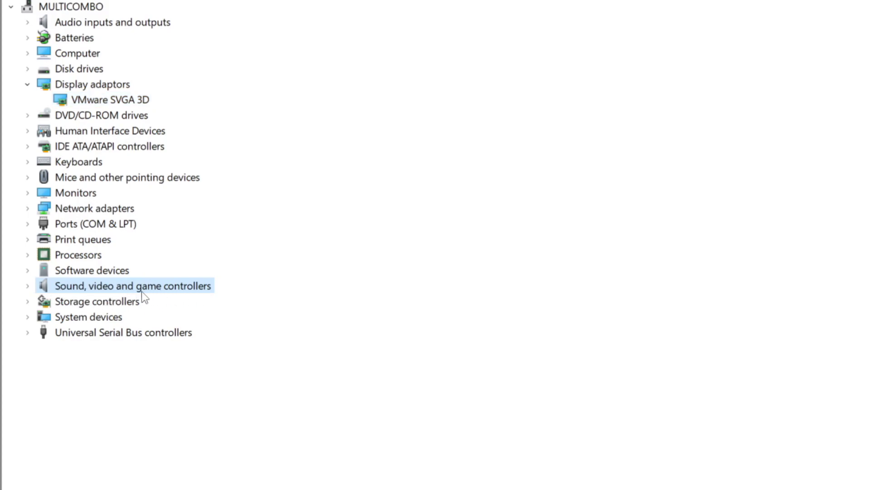
left_click(28, 287)
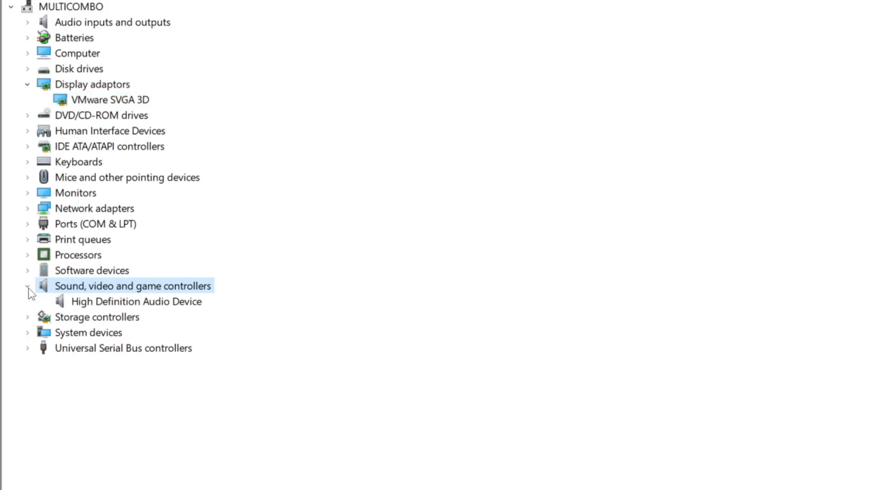
left_click(104, 302)
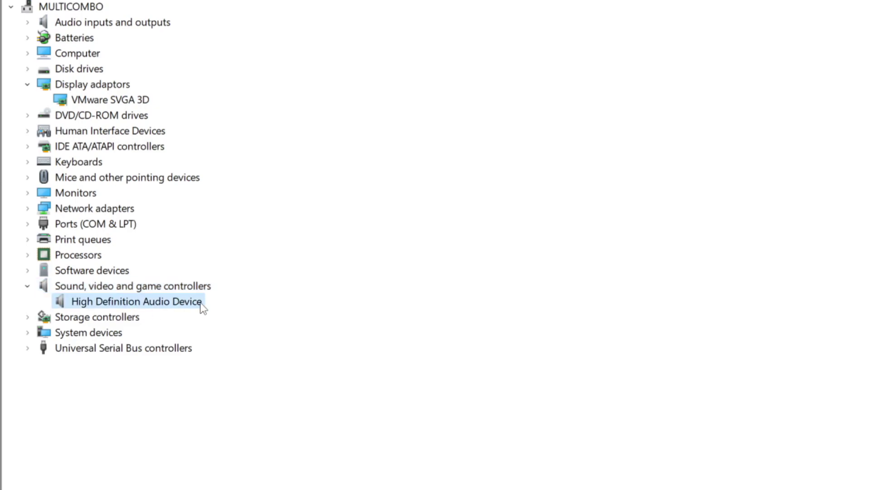
right_click(128, 307)
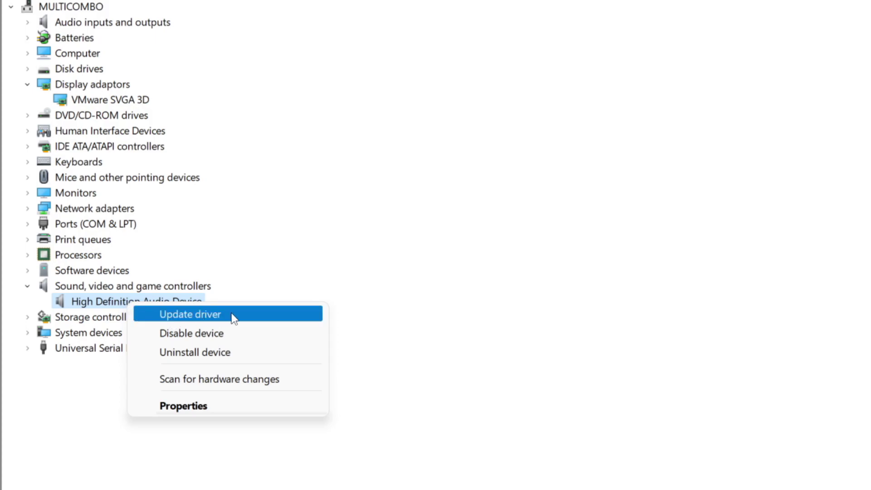
left_click(258, 320)
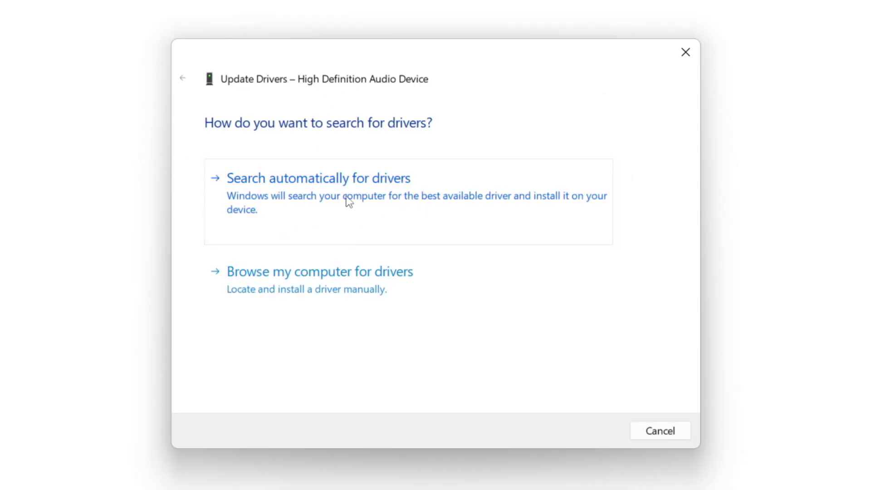
left_click(346, 198)
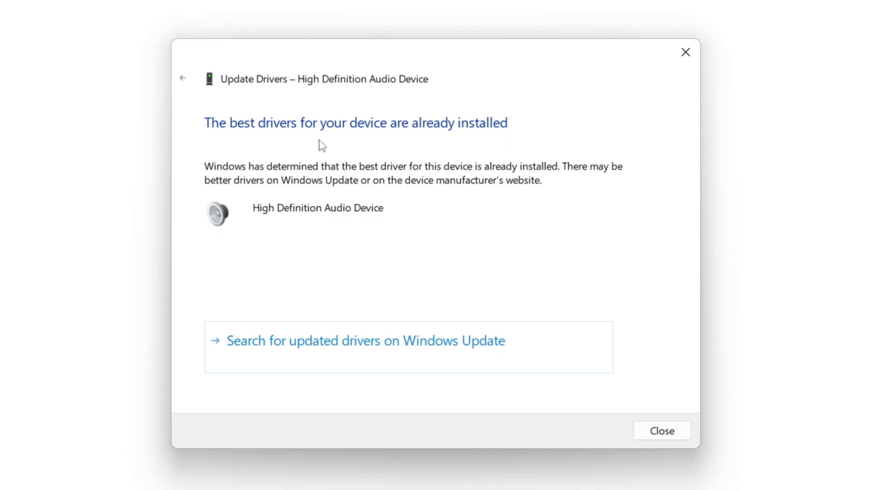
left_click(663, 431)
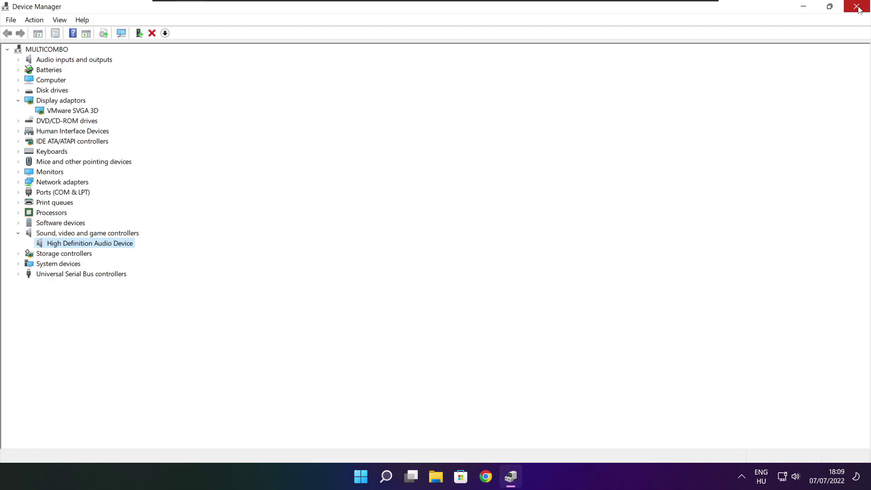
left_click(856, 6)
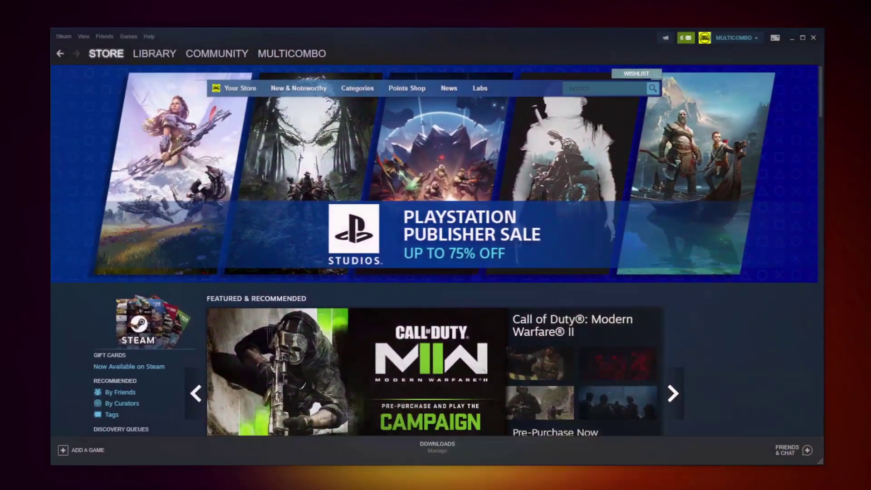
Step: In the Steam library, verify the integrity of the local files of the game listed under Favorites
mouse_move(152, 56)
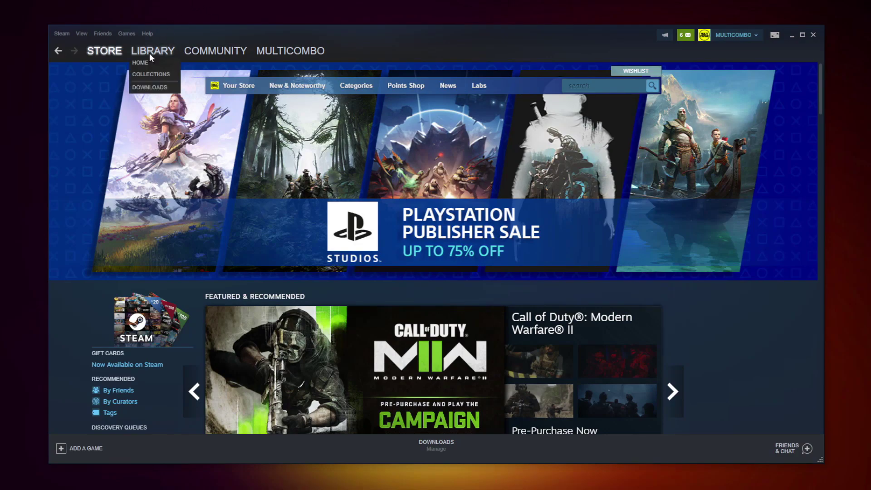
left_click(151, 52)
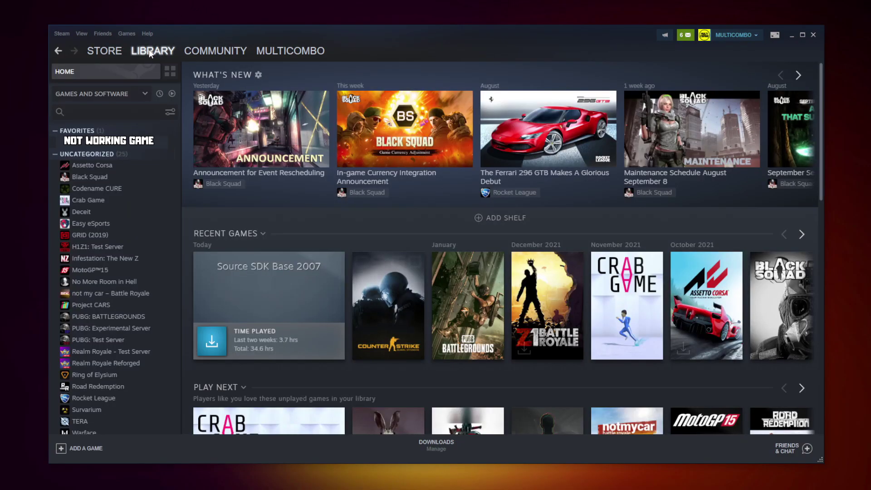
right_click(171, 147)
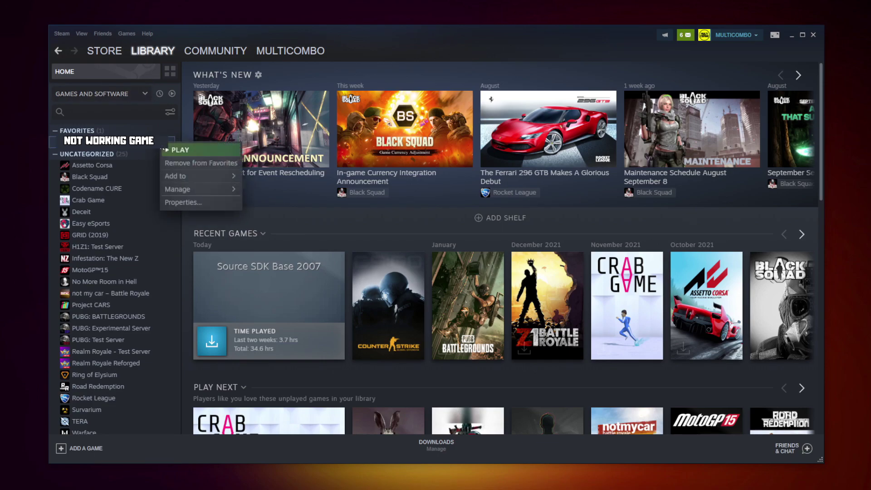
left_click(194, 202)
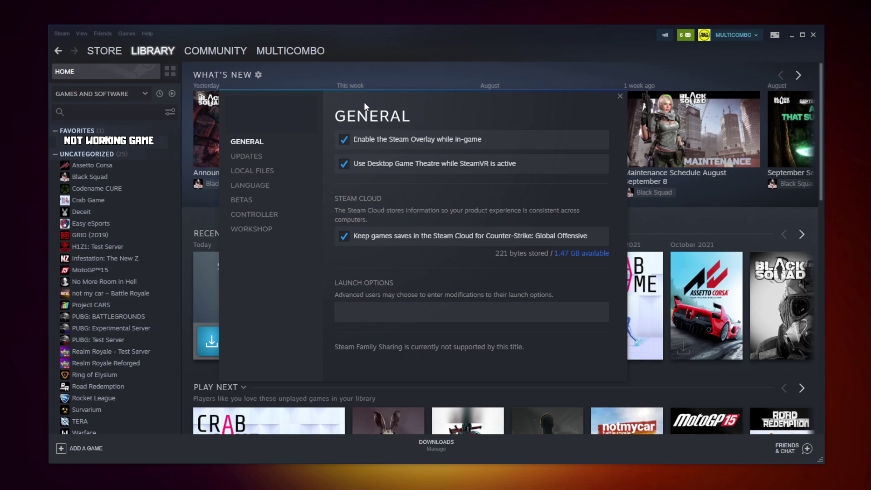
left_click(254, 171)
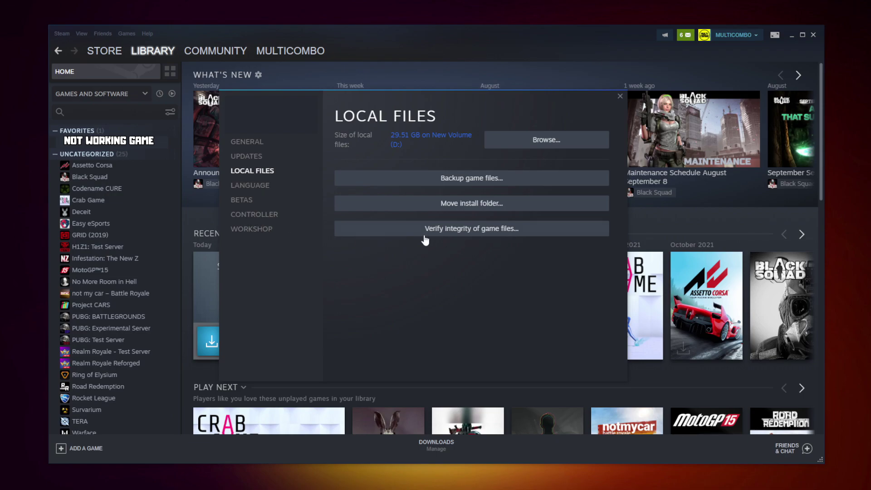
left_click(475, 234)
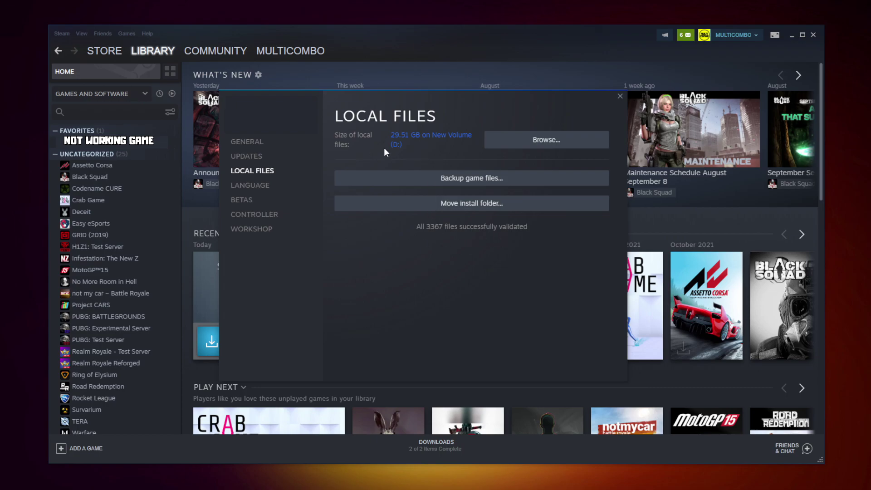
Step: Browse to the game's install folder and open the properties of its application file
left_click(554, 142)
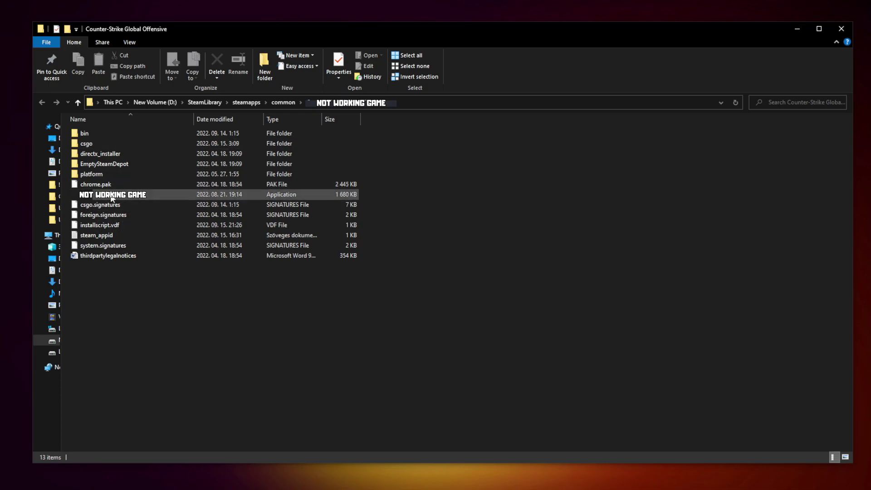
left_click(201, 197)
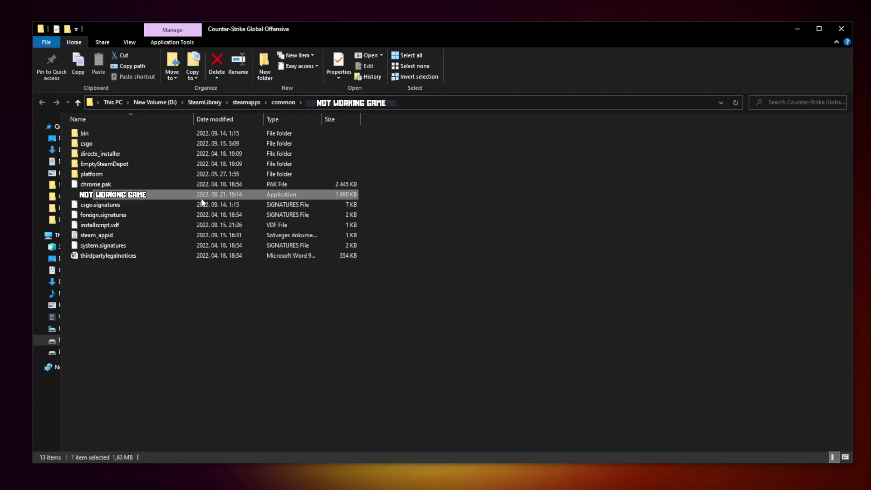
right_click(174, 195)
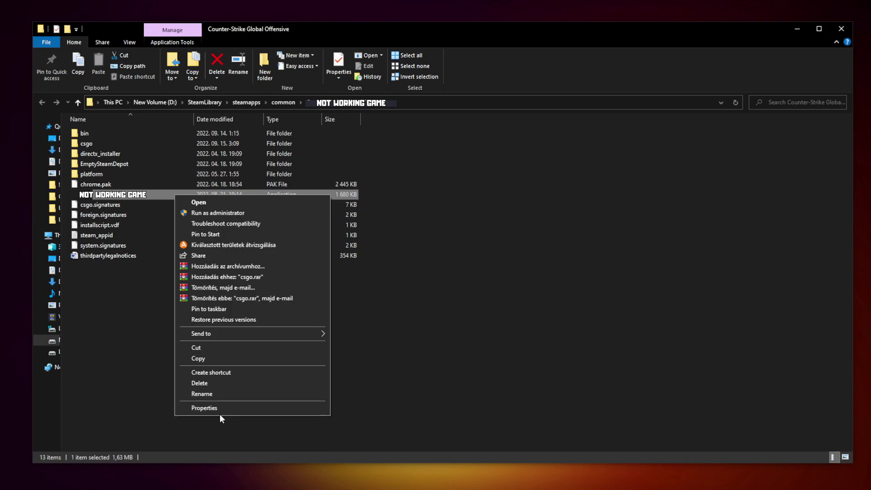
left_click(251, 406)
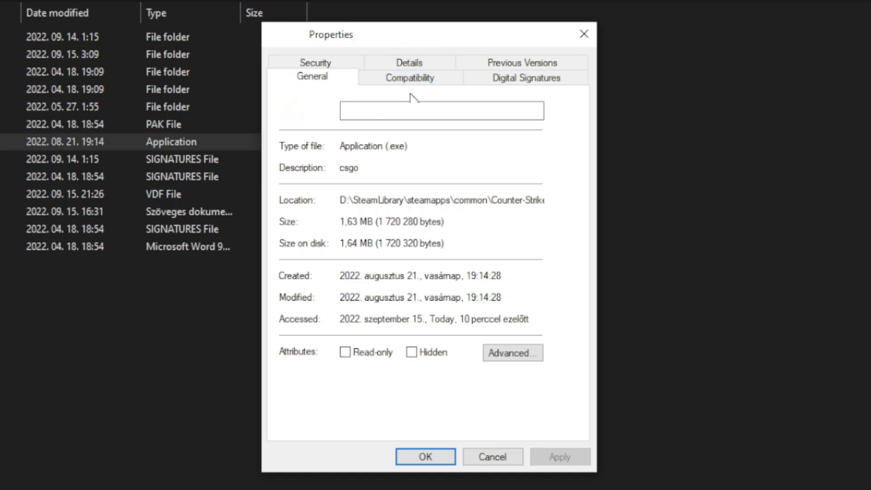
Step: Set the game's application to run in compatibility mode for Windows 8
left_click(420, 84)
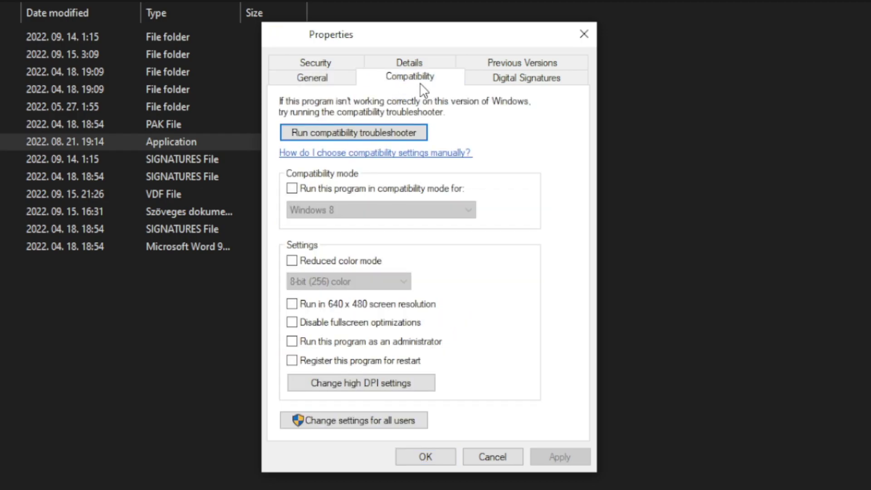
left_click(300, 192)
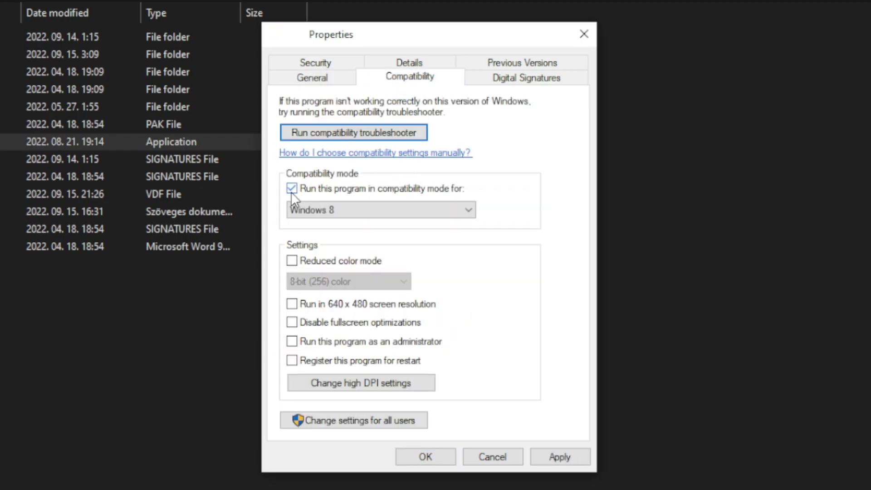
left_click(358, 209)
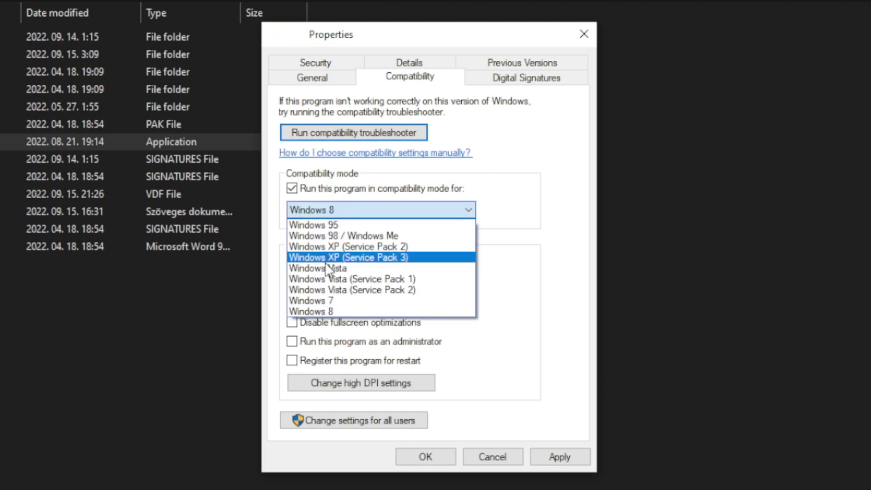
left_click(334, 311)
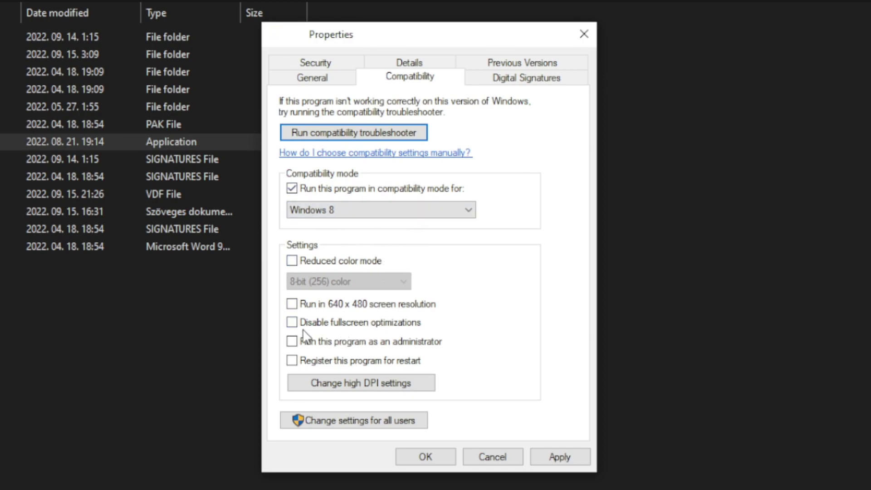
Step: Disable fullscreen optimizations and enable running as an administrator for the game's application, applying the settings and closing its properties
left_click(352, 326)
left_click(417, 345)
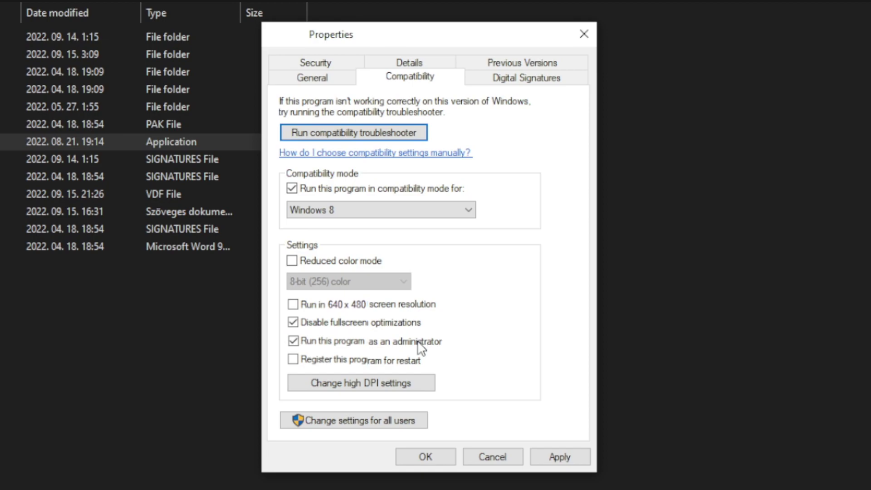
left_click(565, 456)
left_click(426, 461)
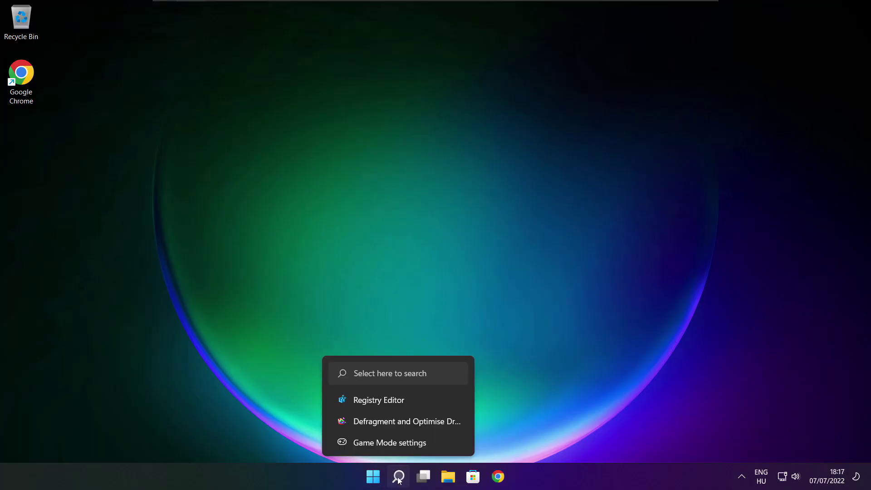
Step: Search Windows for updates, run a check for updates in Windows Update, and close Settings
left_click(398, 476)
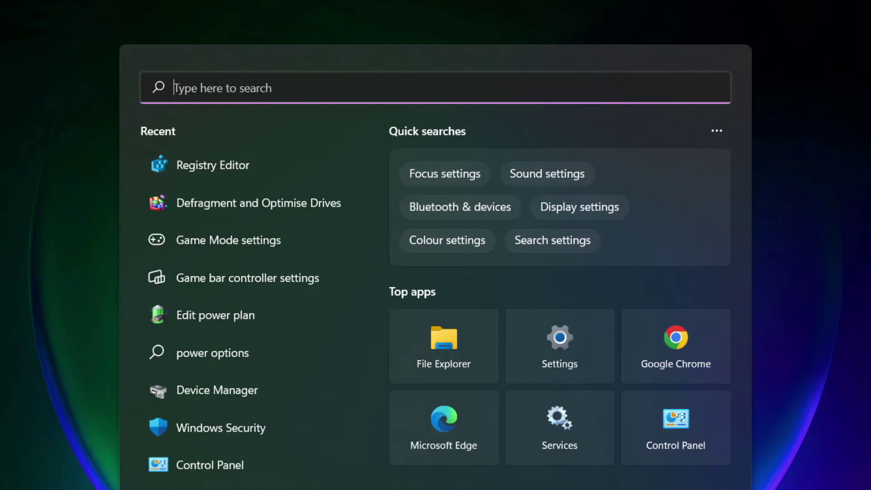
type("u")
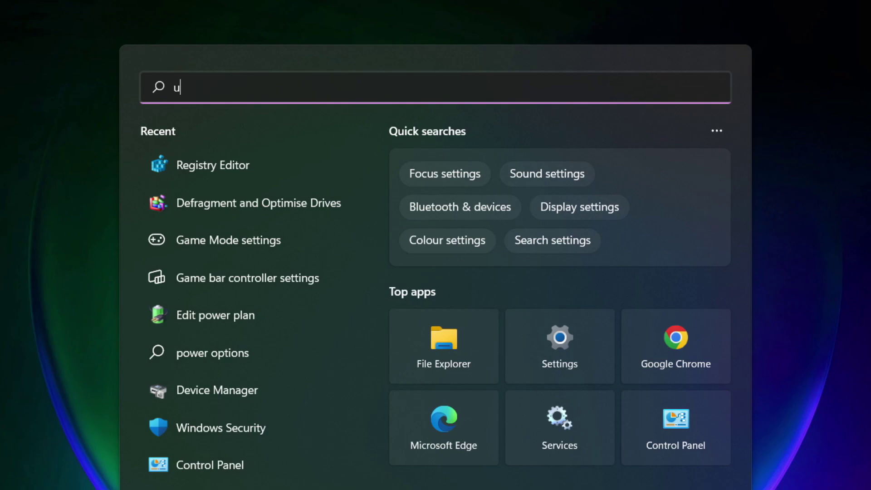
type("pdates")
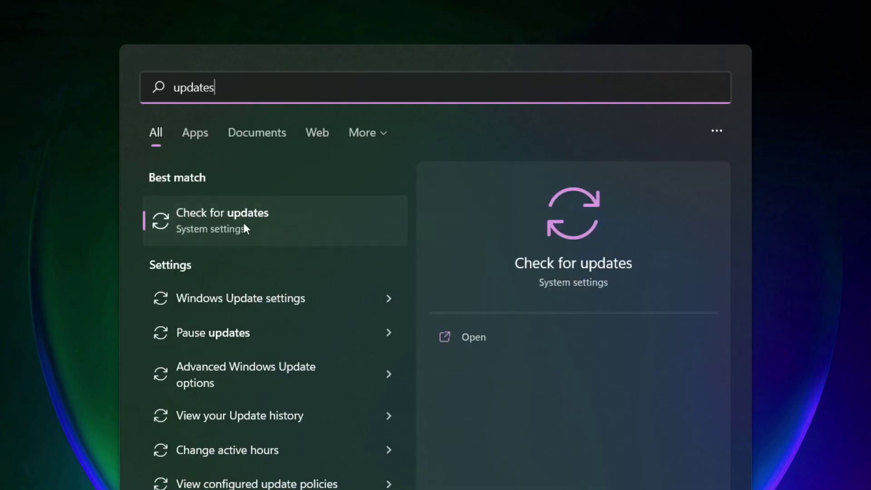
left_click(267, 229)
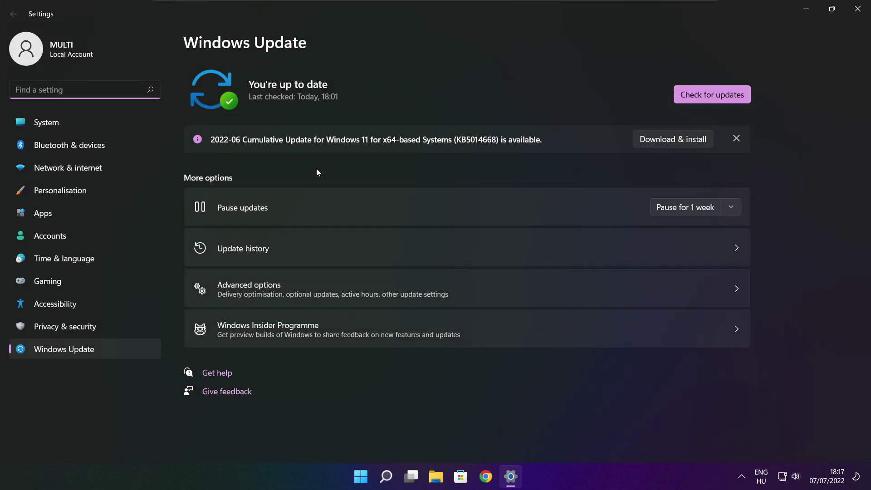
left_click(712, 94)
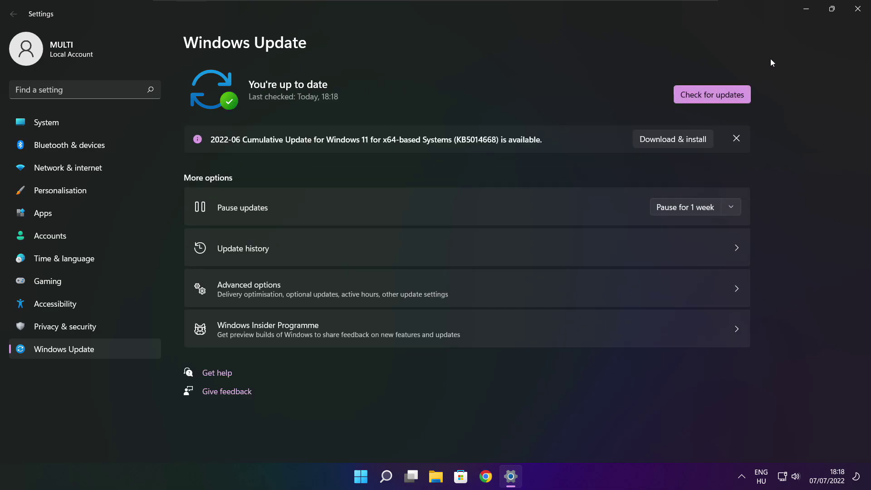
left_click(856, 14)
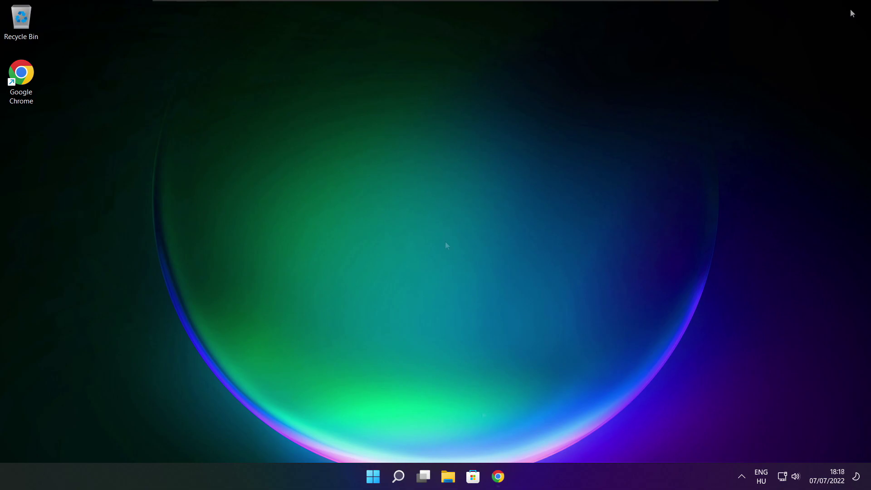
Step: Switch to Google Chrome and download the English DirectX End-User Runtime Web Installer from the Microsoft Download Center
left_click(498, 477)
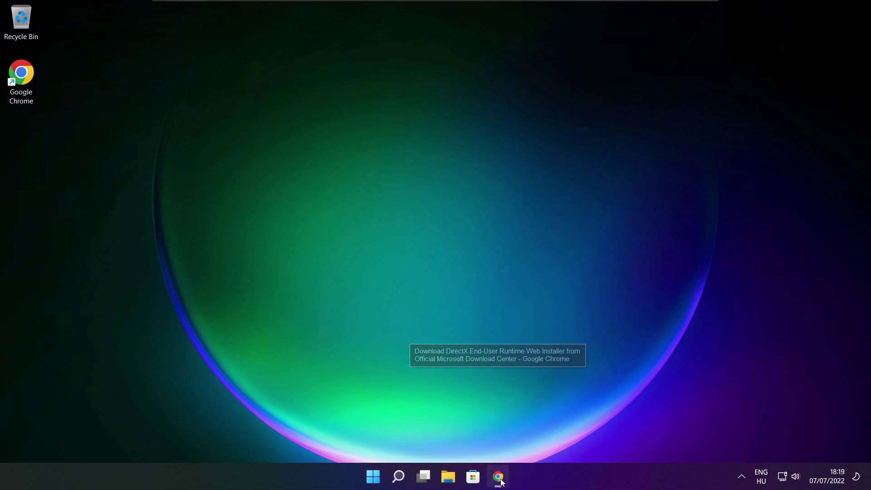
left_click(265, 29)
left_click(266, 30)
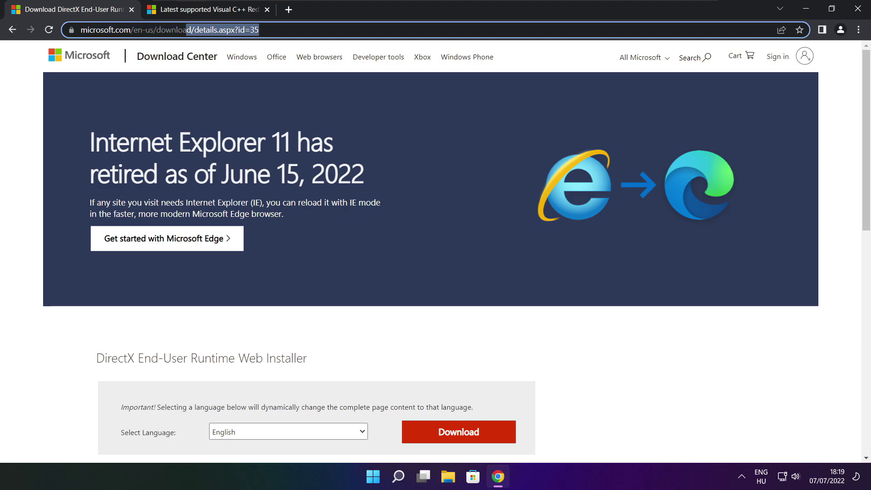
left_click(313, 327)
scroll(857, 132, "down", 4)
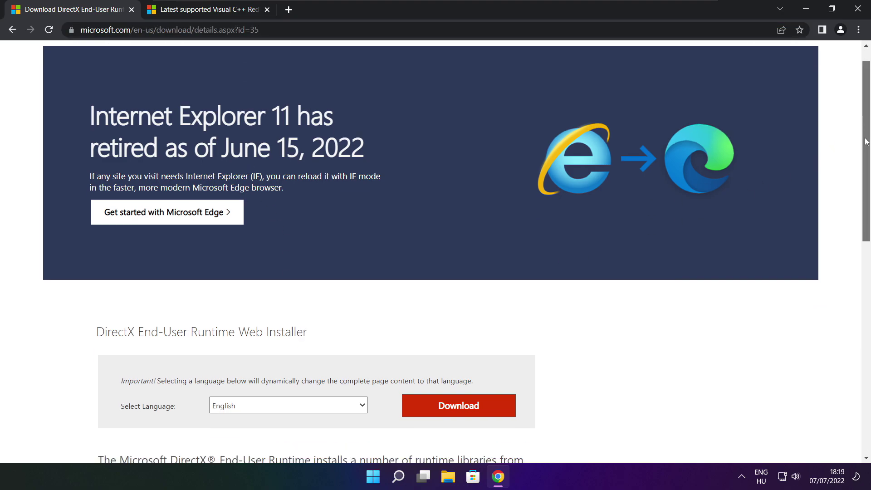
left_click_drag(323, 189, 371, 193)
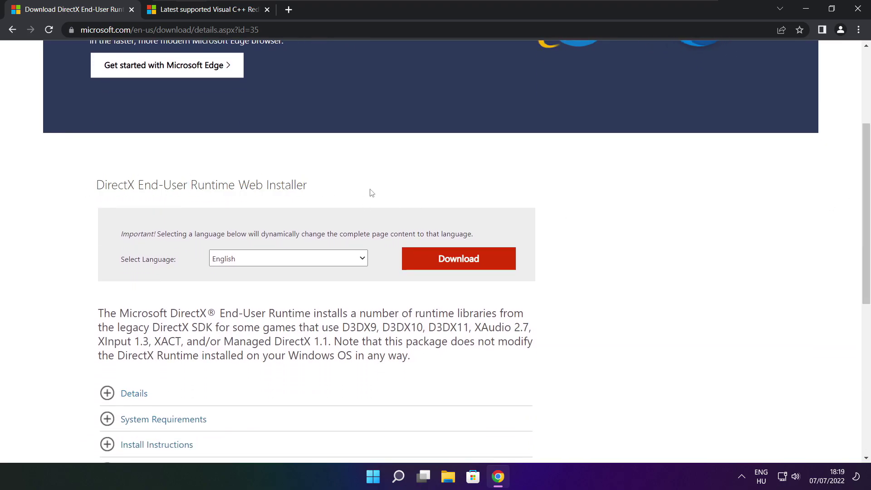
left_click(460, 260)
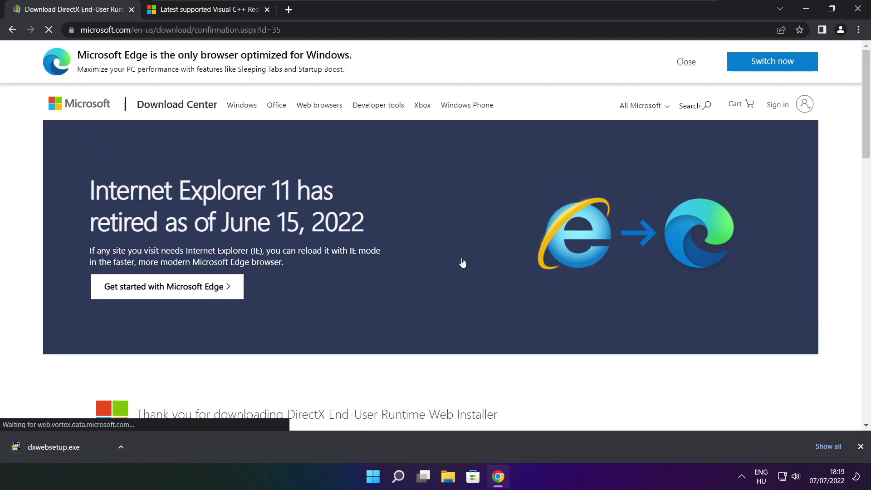
Step: Run dxwebsetup.exe, accept the agreement, and install the DirectX runtime components without the Bing Bar
left_click(82, 447)
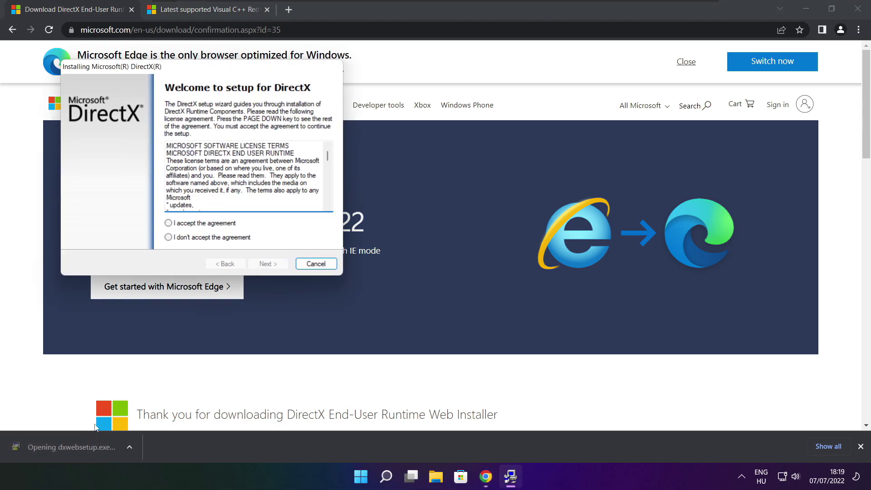
left_click_drag(211, 67, 231, 92)
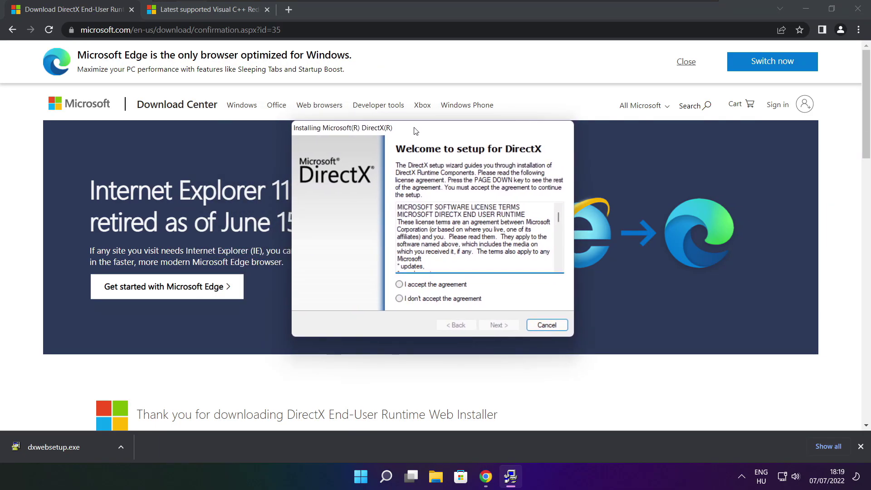
left_click_drag(558, 217, 557, 271)
left_click(418, 284)
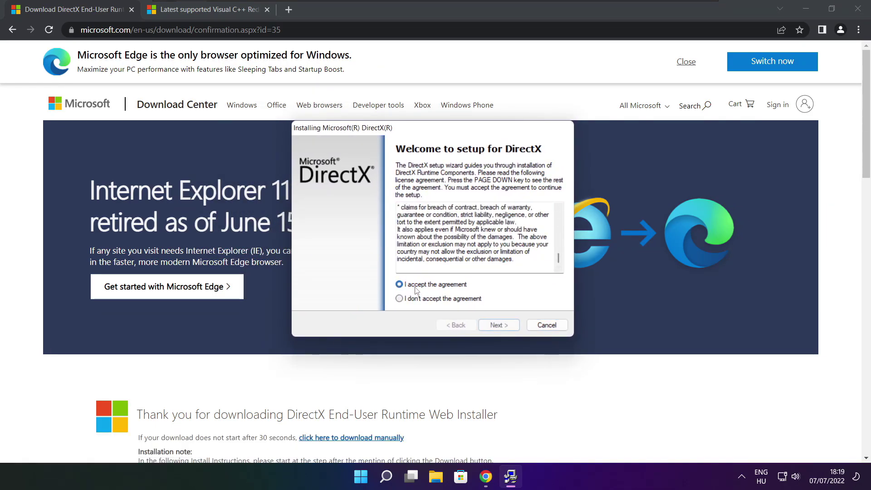
left_click(502, 325)
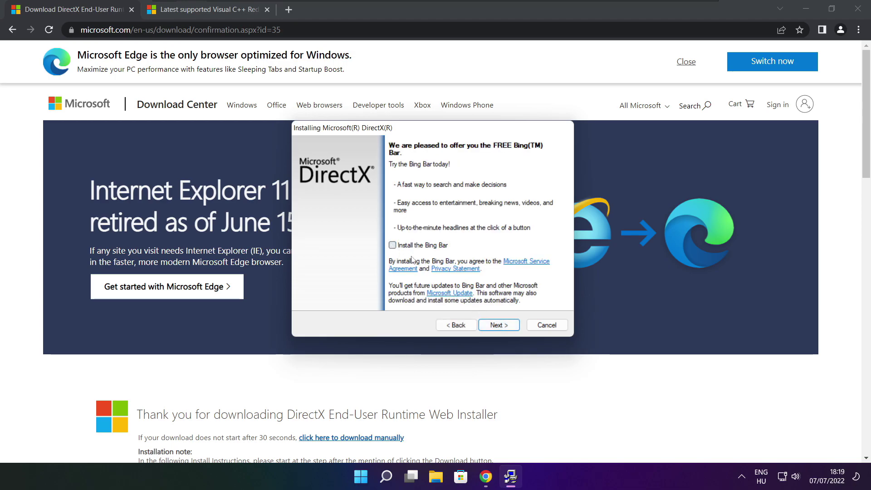
left_click(497, 324)
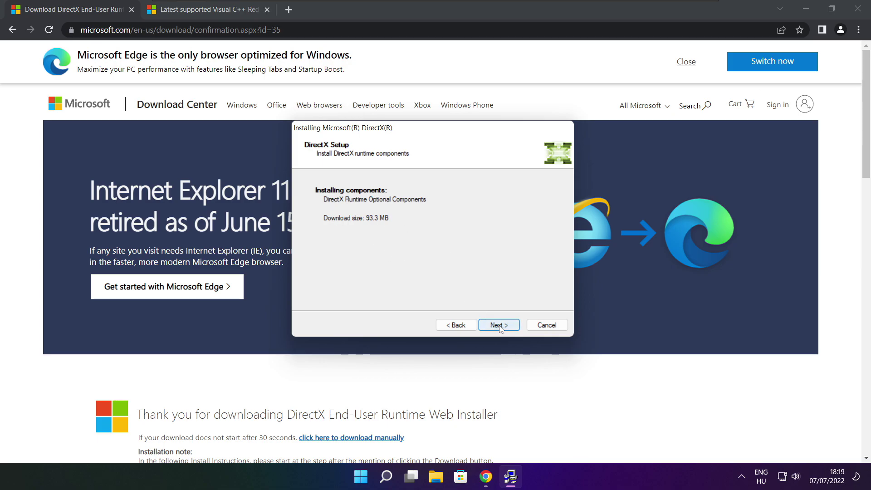
left_click(499, 327)
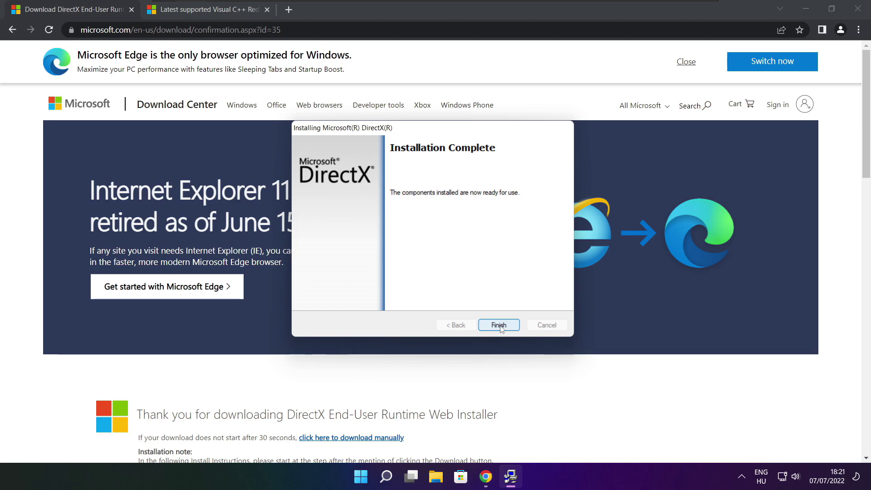
left_click(507, 326)
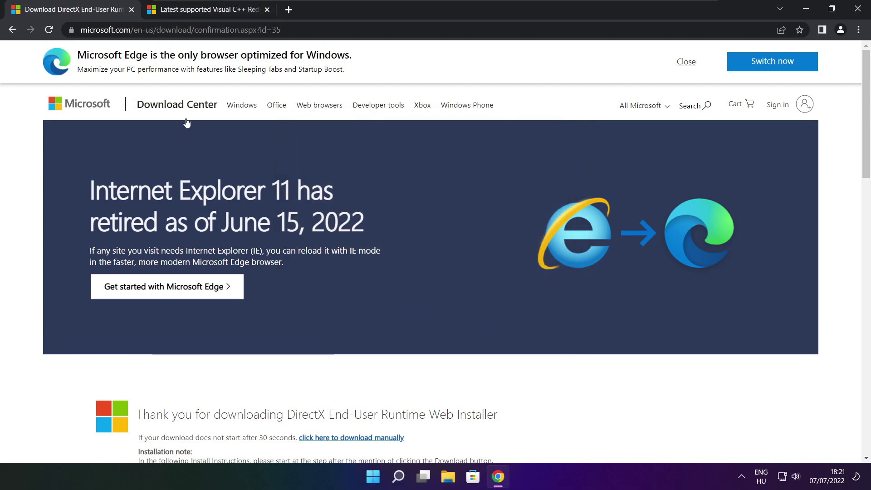
Step: Close the DirectX page and download the ARM64, X86 and X64 Visual C++ Redistributables for Visual Studio 2015, 2017, 2019, and 2022
left_click(132, 11)
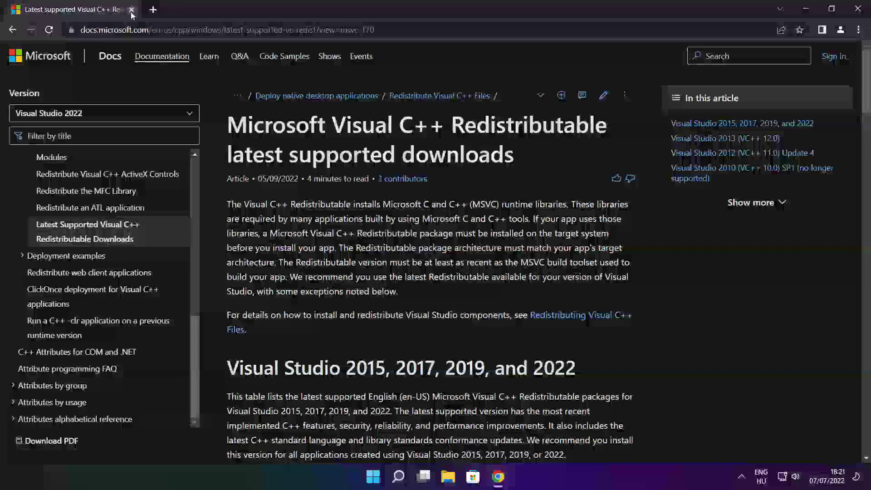
key("ctrl+l")
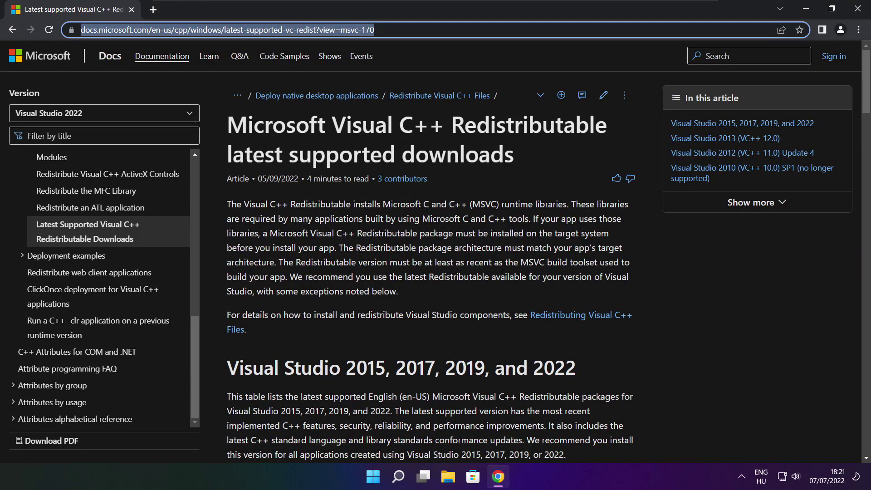
left_click(431, 55)
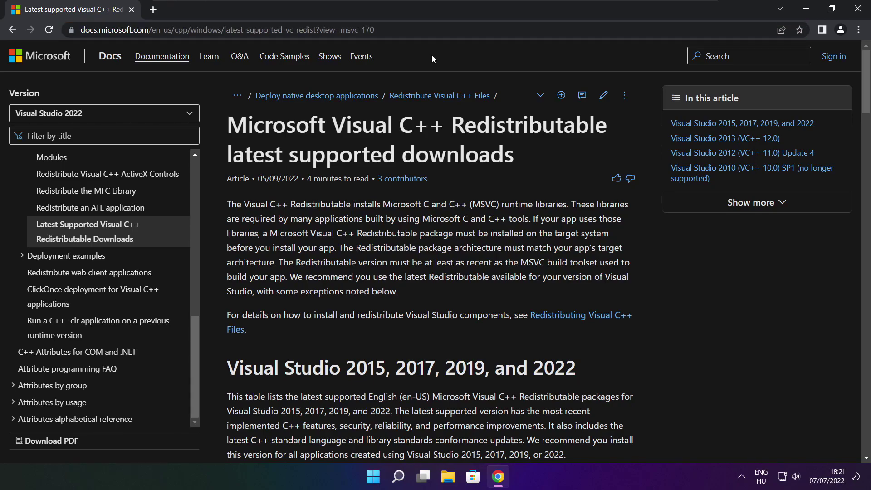
left_click_drag(864, 85, 862, 130)
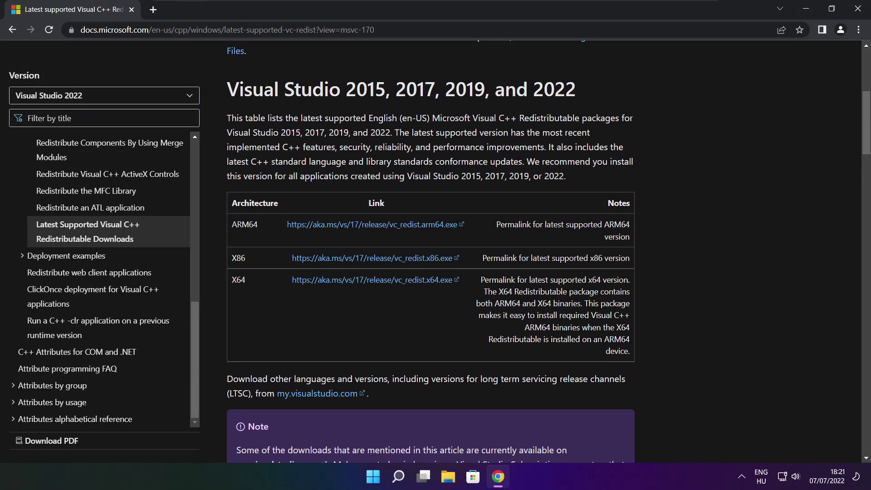
left_click_drag(229, 224, 585, 312)
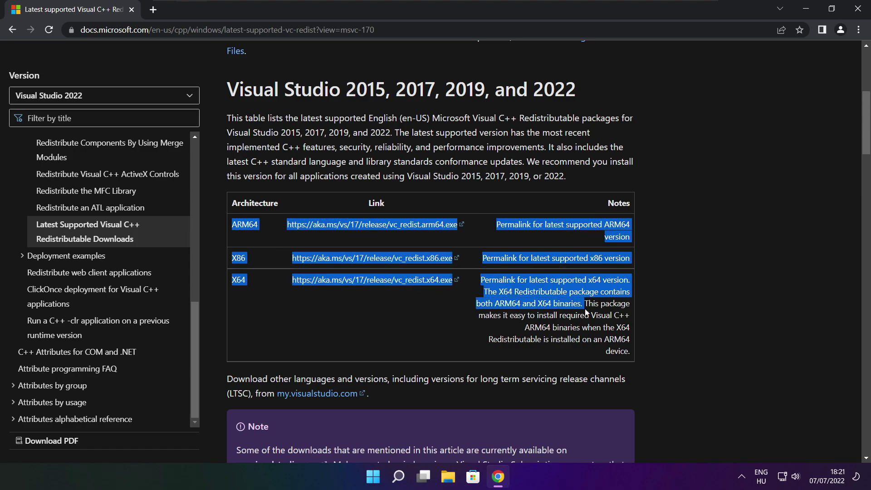
left_click(585, 312)
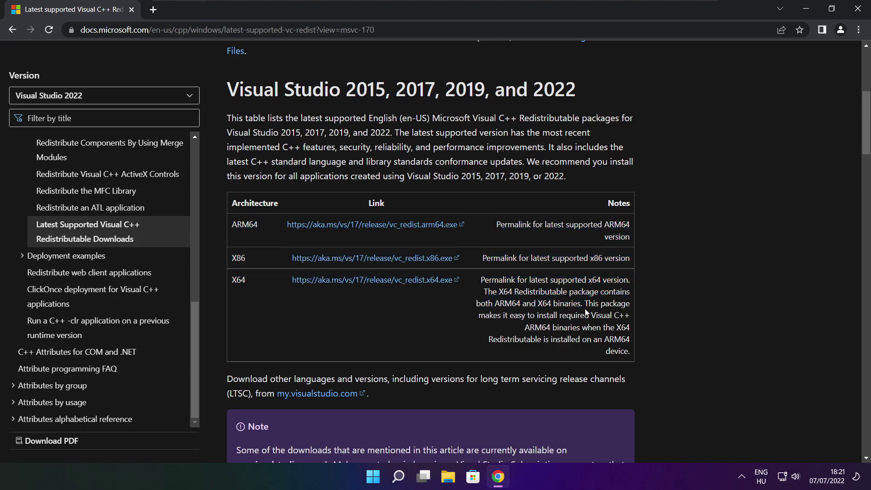
left_click(361, 227)
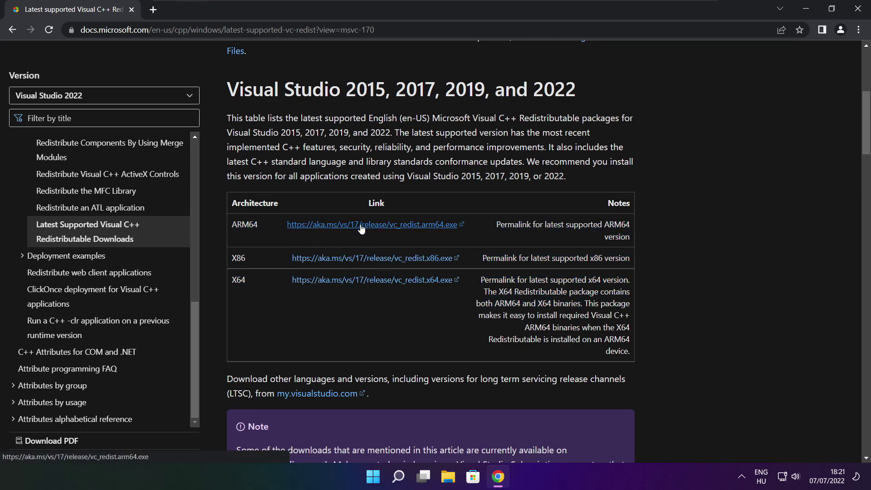
left_click(359, 261)
left_click(358, 281)
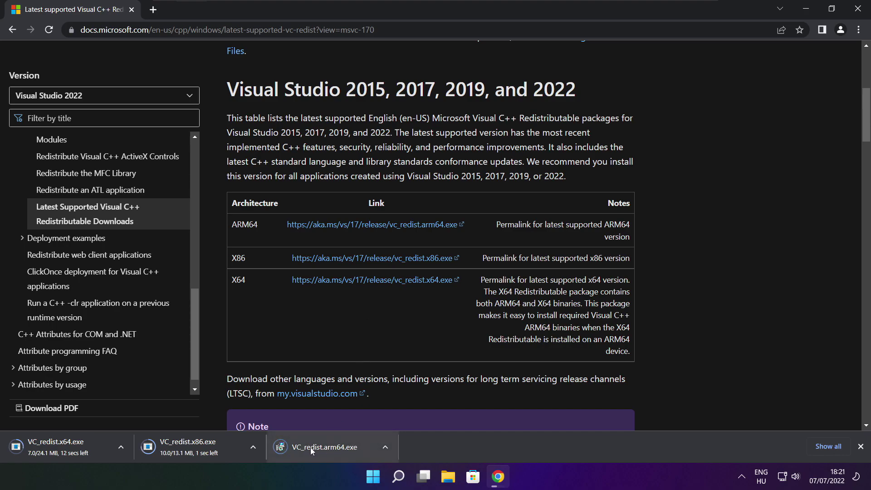
Step: Run VC_redist.arm64.exe, agree to the license terms, start the installation, and close the setup window
left_click(331, 448)
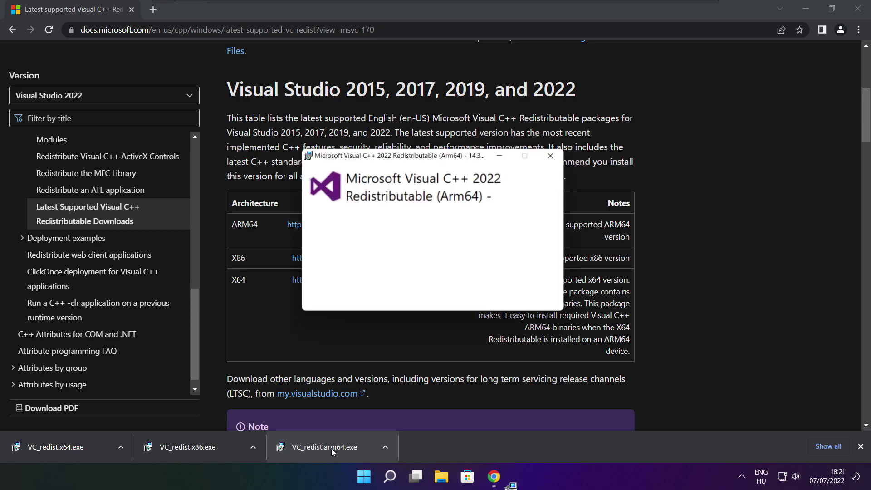
left_click_drag(559, 226, 559, 268)
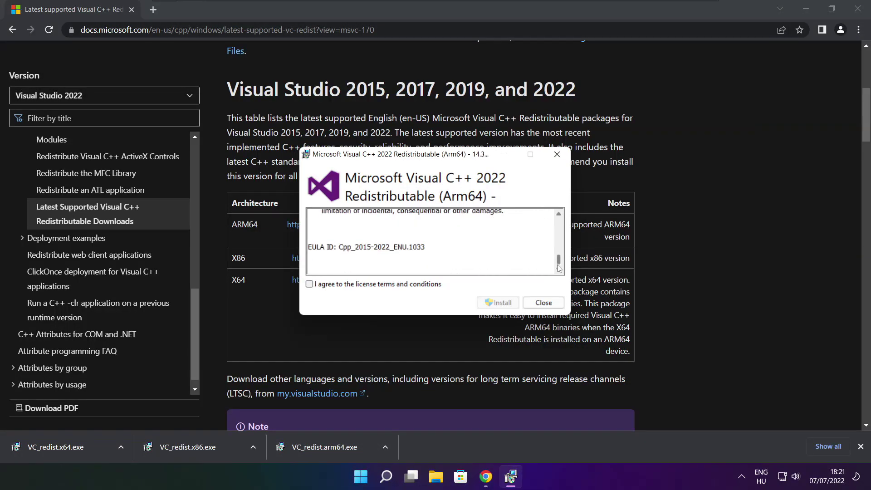
left_click(309, 285)
left_click(495, 303)
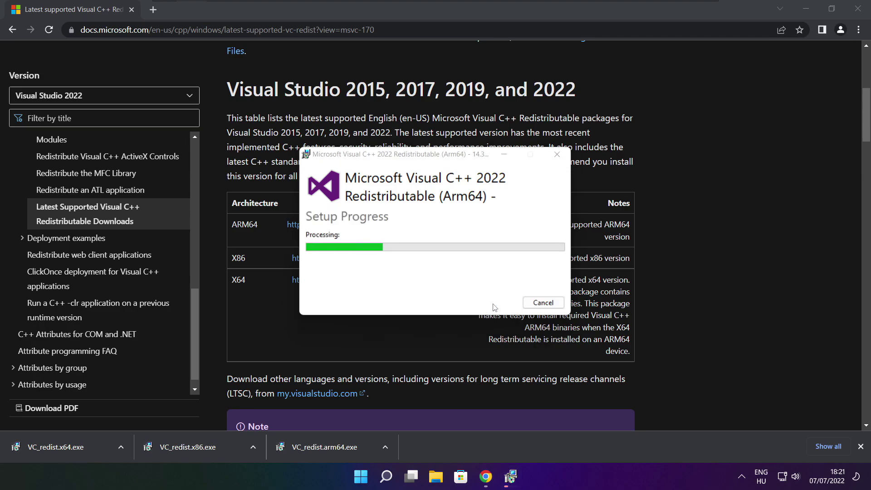
left_click(543, 302)
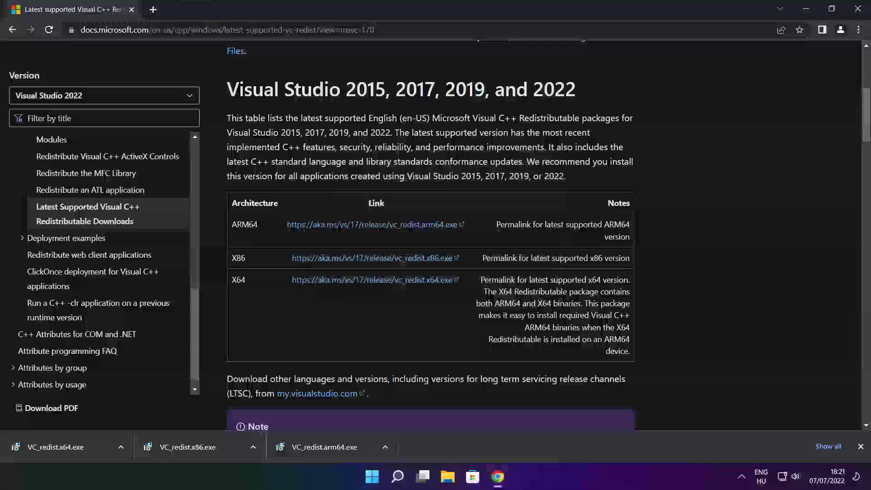
Step: Run VC_redist.x86.exe, agree to the license terms, and install the x86 Visual C++ Redistributable
left_click(205, 445)
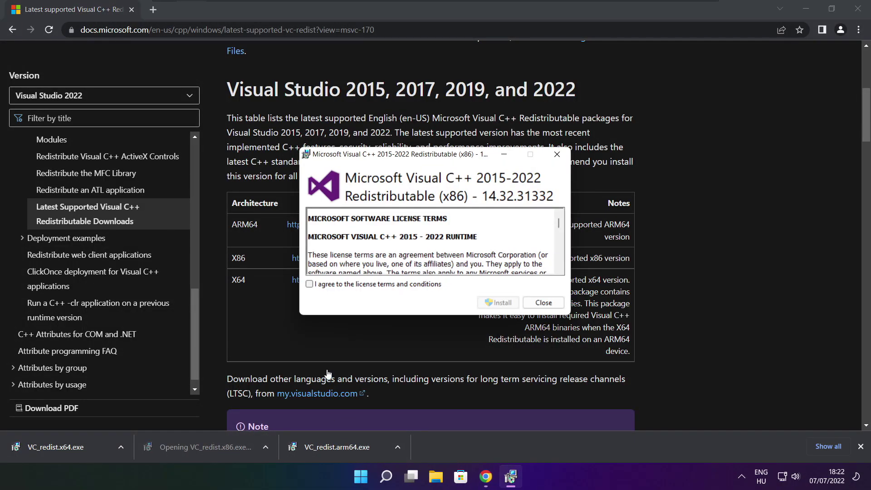
left_click_drag(559, 223, 559, 261)
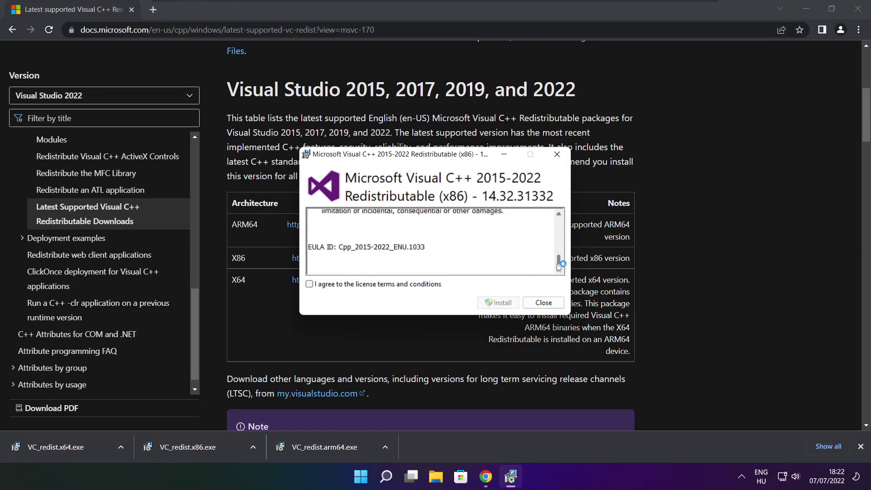
left_click(309, 284)
left_click(498, 303)
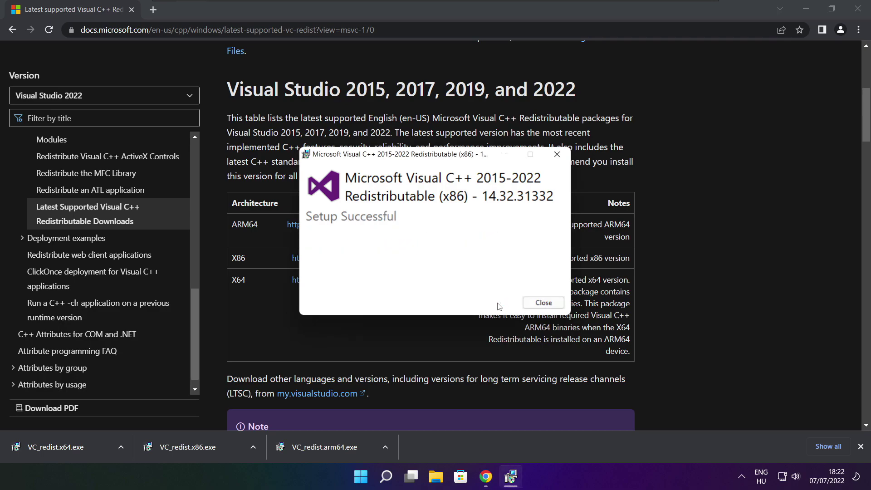
Step: Close the x86 setup, install the x64 Visual C++ Redistributable from VC_redist.x64.exe with its license terms accepted, and close the browser
left_click(543, 302)
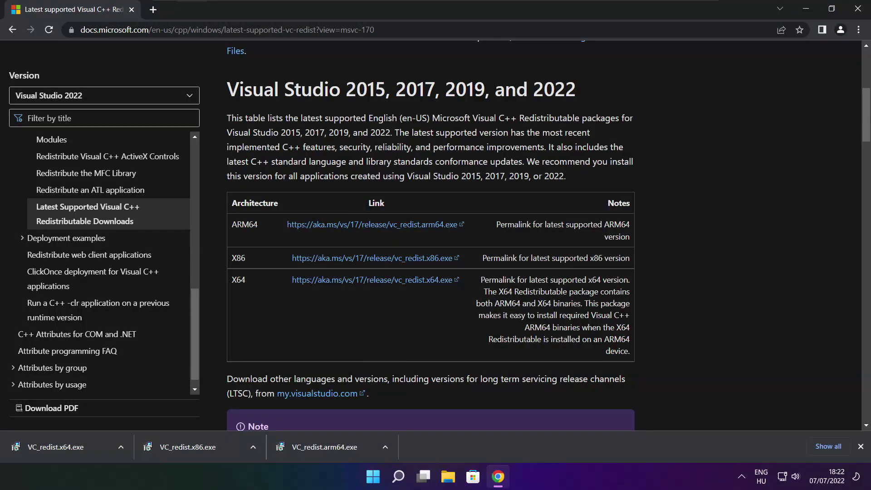
left_click(73, 446)
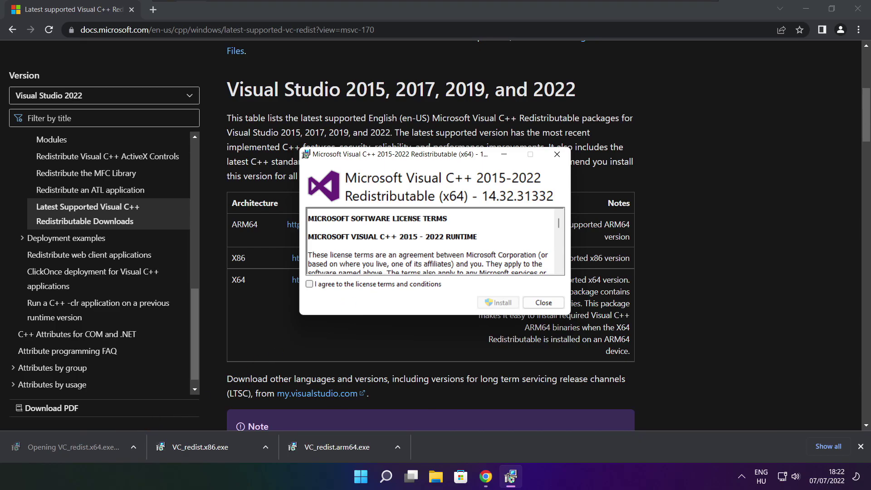
left_click_drag(559, 225, 558, 270)
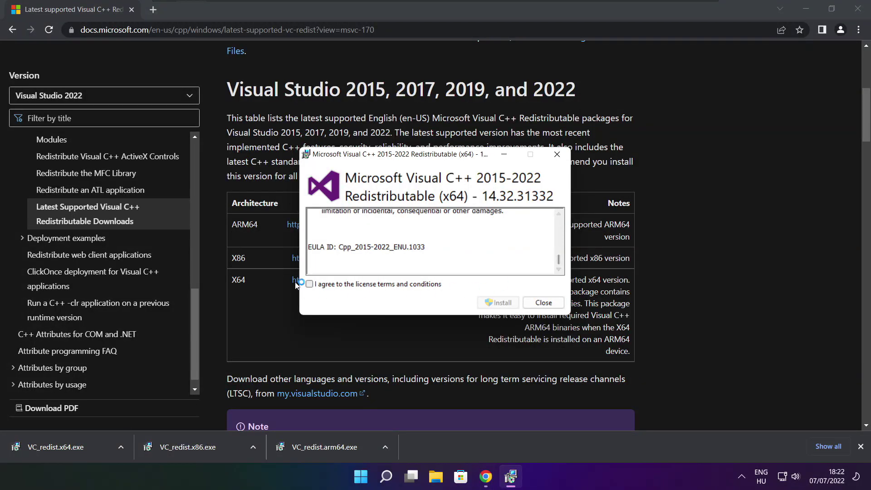
left_click(309, 284)
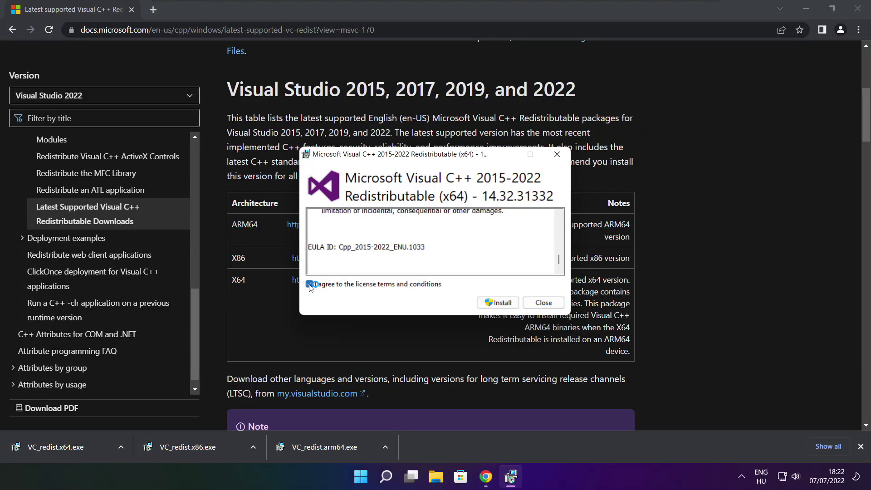
left_click(499, 304)
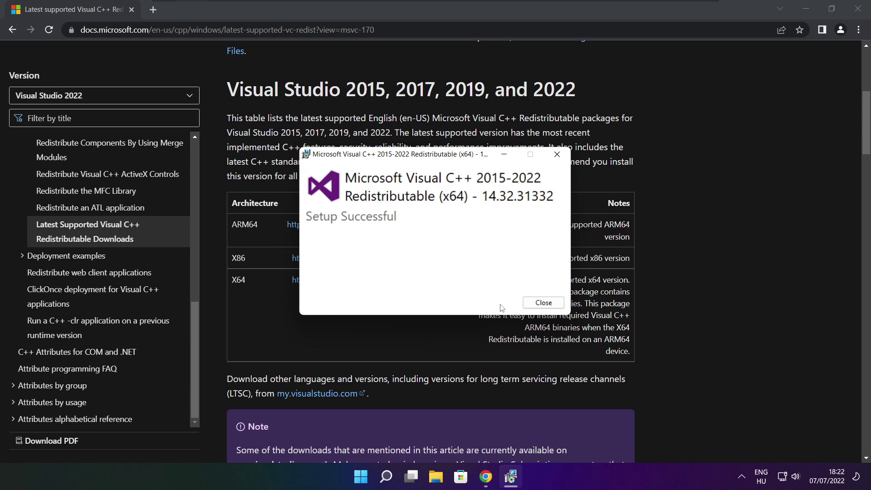
left_click(543, 303)
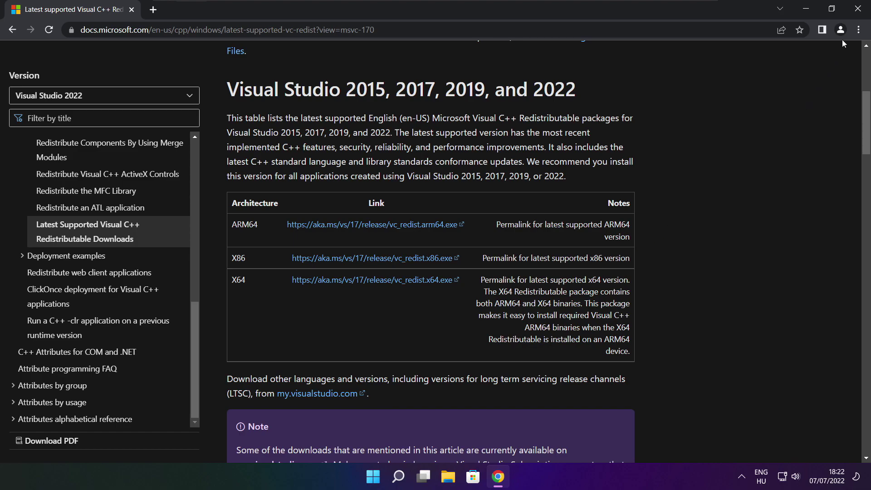
left_click(857, 9)
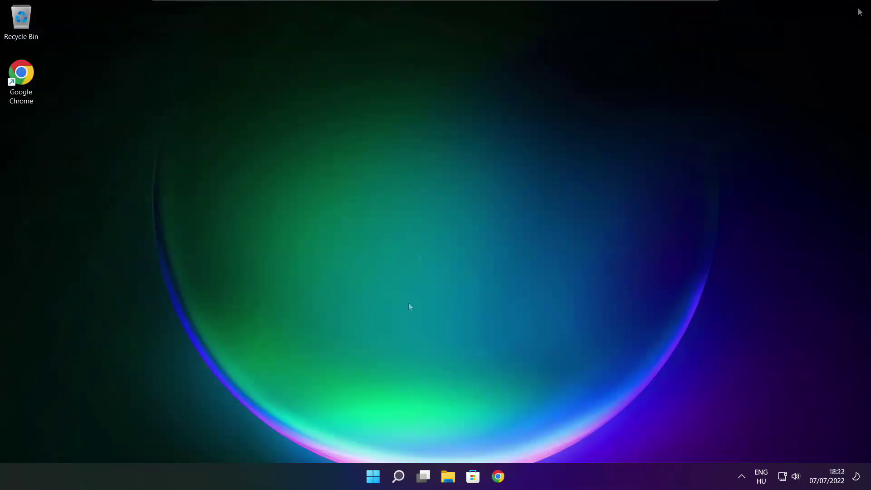
Step: Open Task Manager's list of startup apps and disable Cortana and Microsoft Edge
right_click(374, 478)
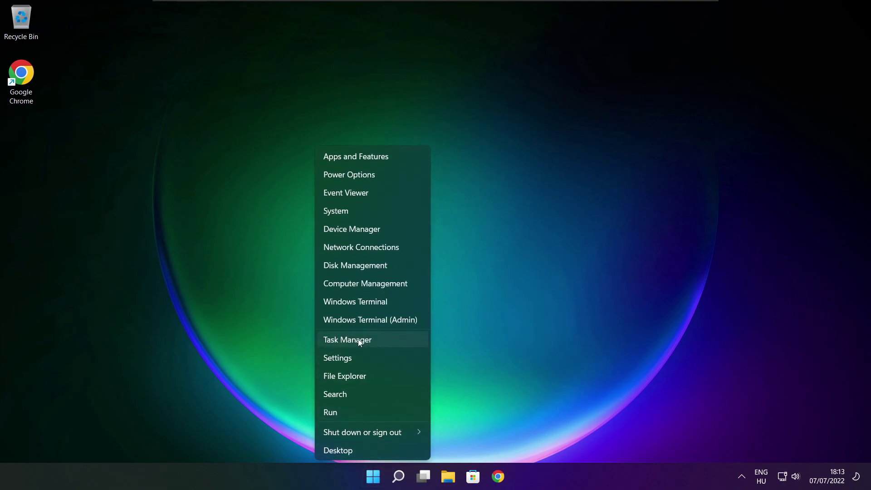
left_click(374, 340)
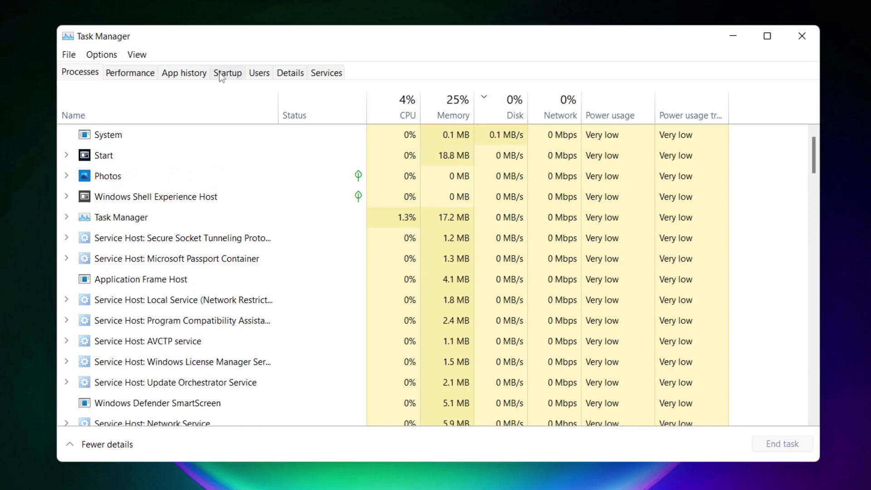
left_click(232, 78)
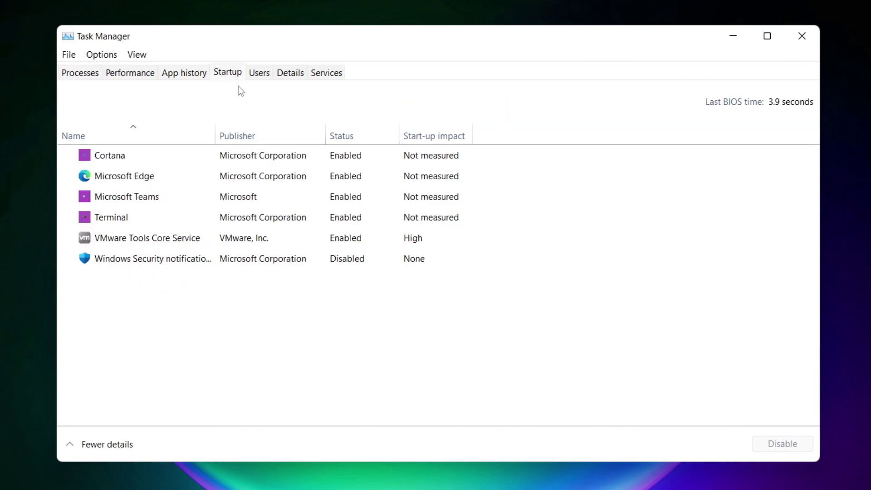
left_click(293, 159)
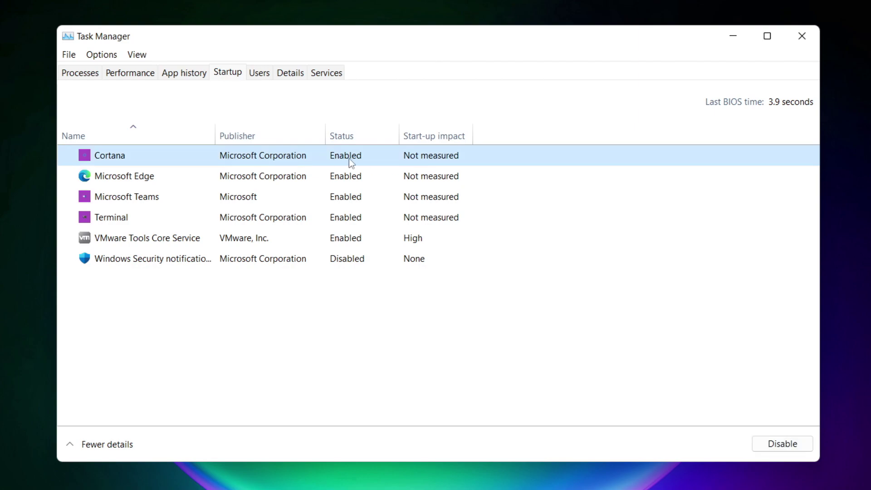
left_click(778, 446)
left_click(207, 181)
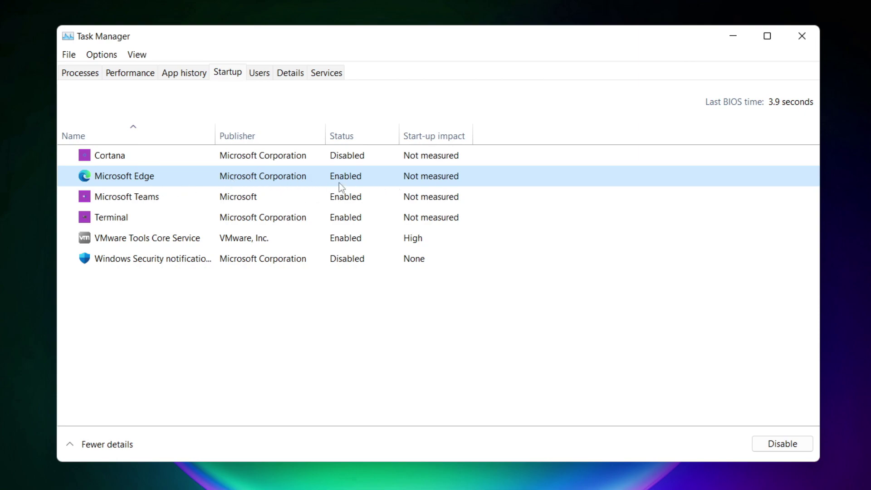
left_click(784, 446)
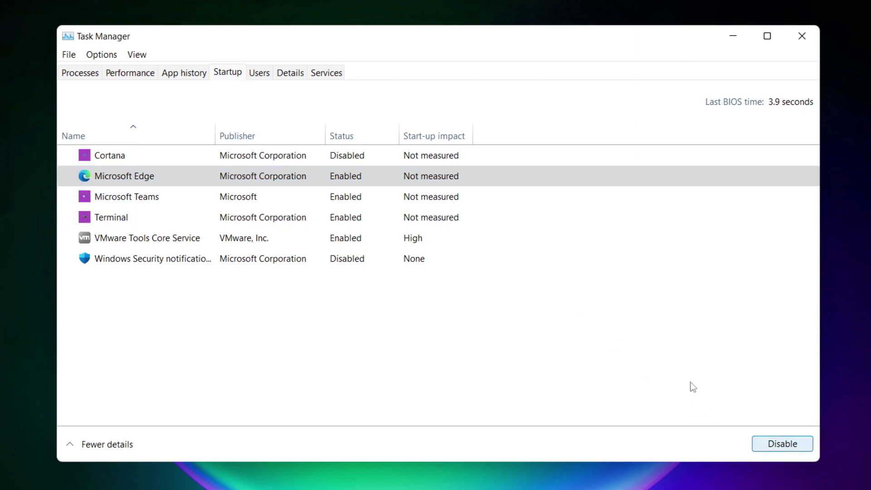
Step: Disable Microsoft Teams and Terminal at startup, and close Task Manager
left_click(356, 197)
left_click(791, 446)
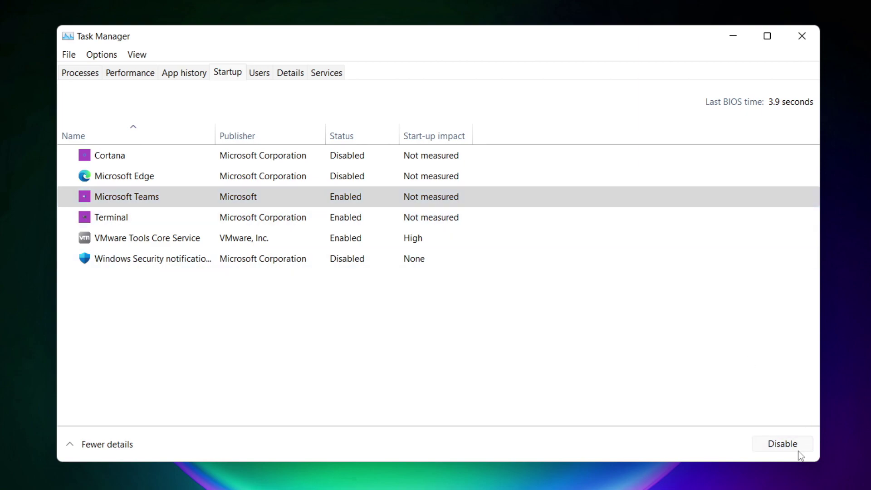
left_click(290, 221)
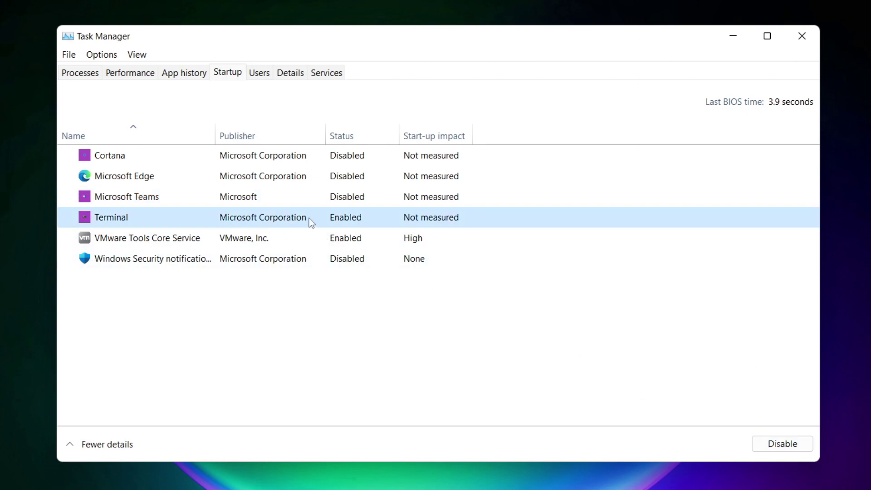
left_click(796, 447)
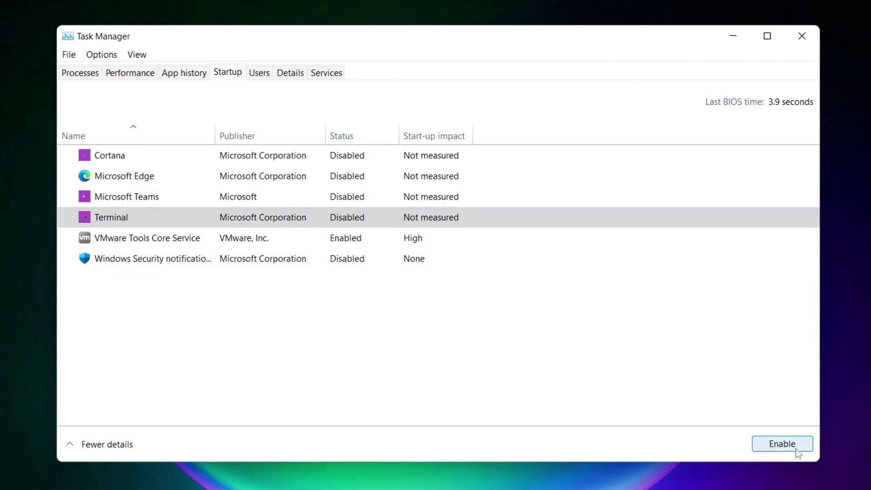
left_click(342, 219)
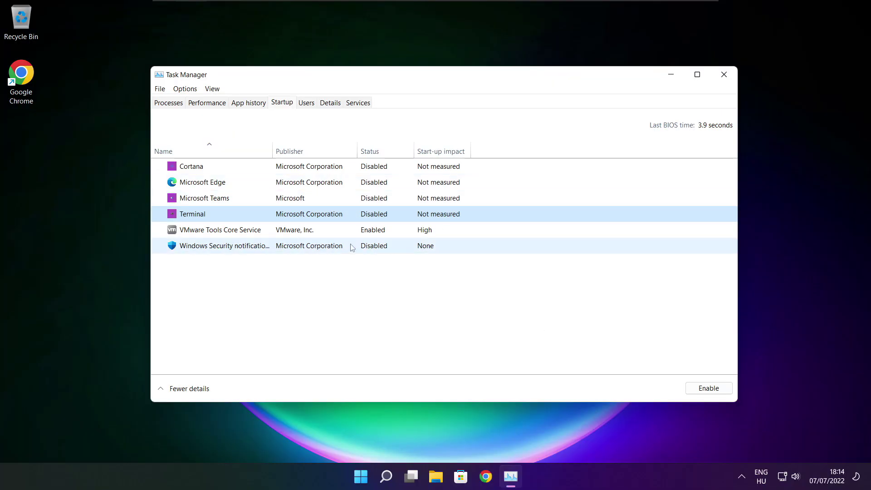
left_click(723, 75)
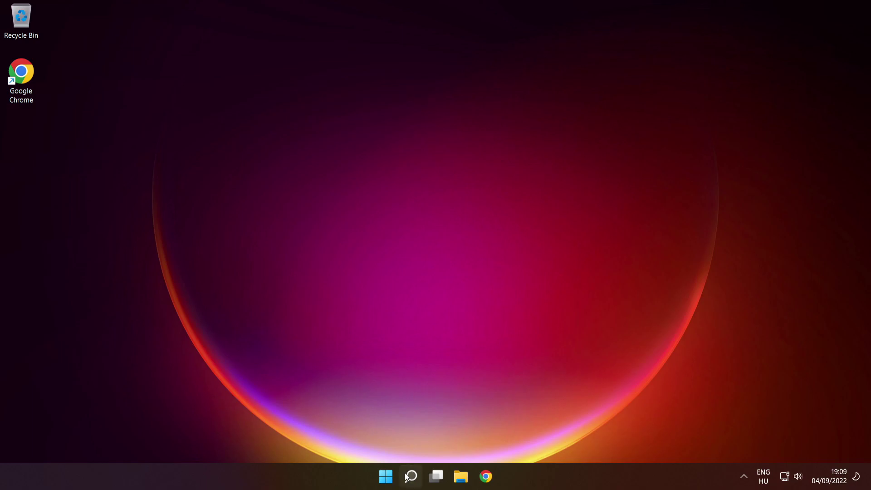
Step: Search Windows for cmd, run Command Prompt as administrator, and move its window to the middle of the desktop
mouse_move(411, 474)
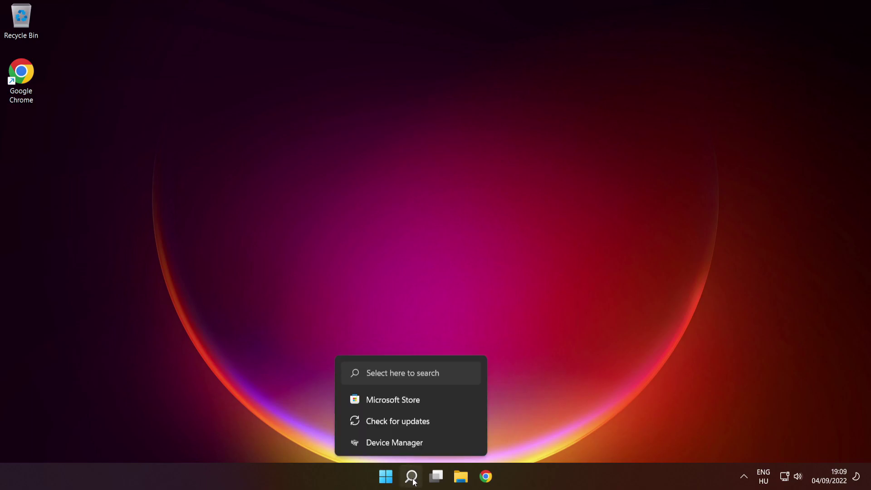
left_click(411, 476)
type("cmd")
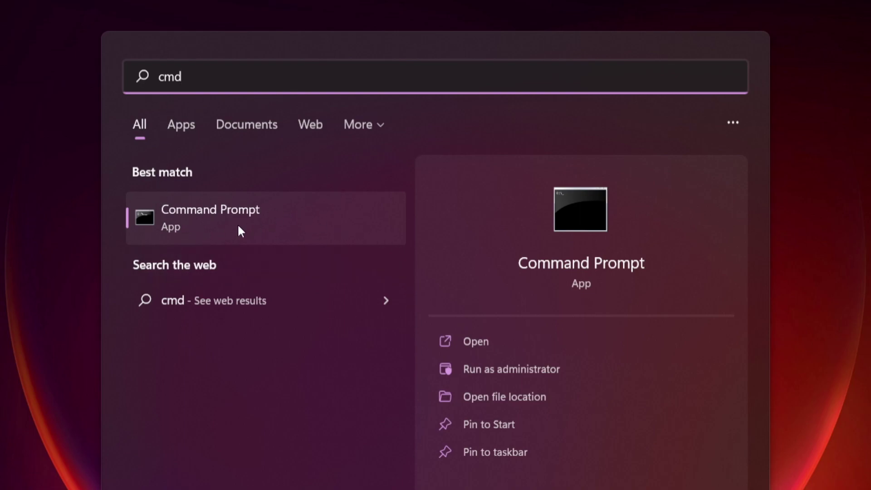
right_click(319, 215)
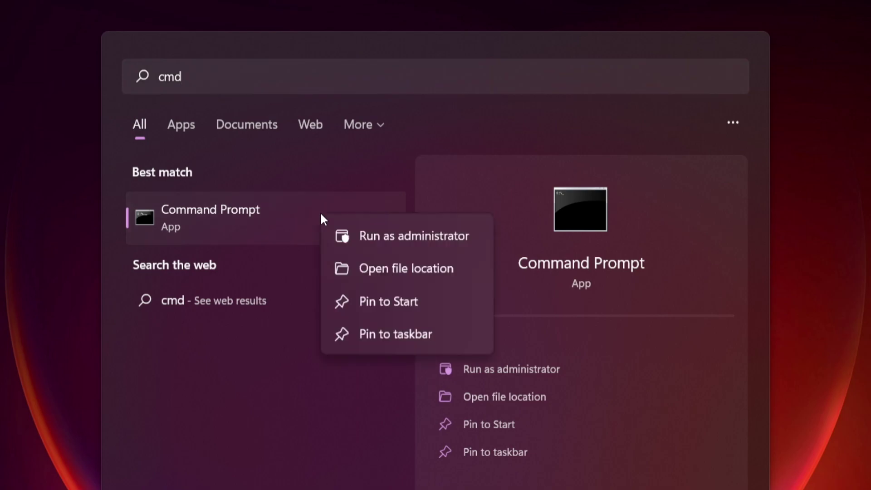
left_click(413, 236)
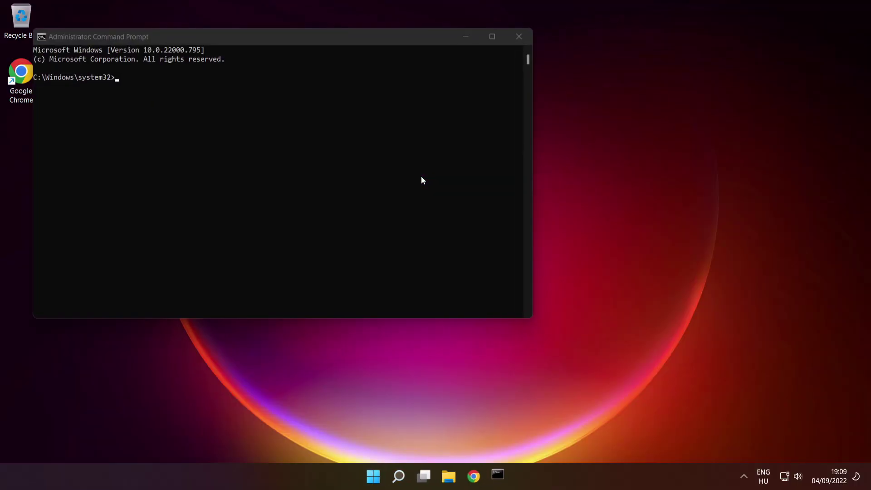
left_click_drag(351, 39, 502, 112)
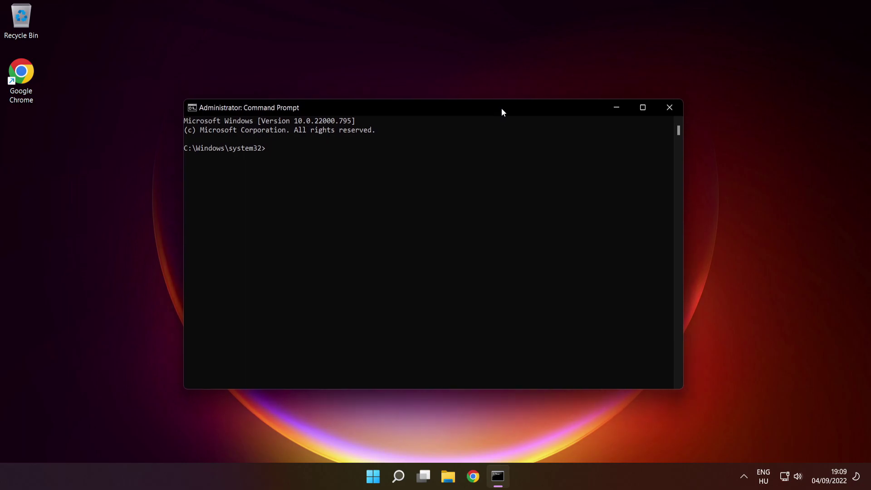
Step: Run the system file scan with sfc /scannow, let it complete, and close Command Prompt
type("sfc /scannow")
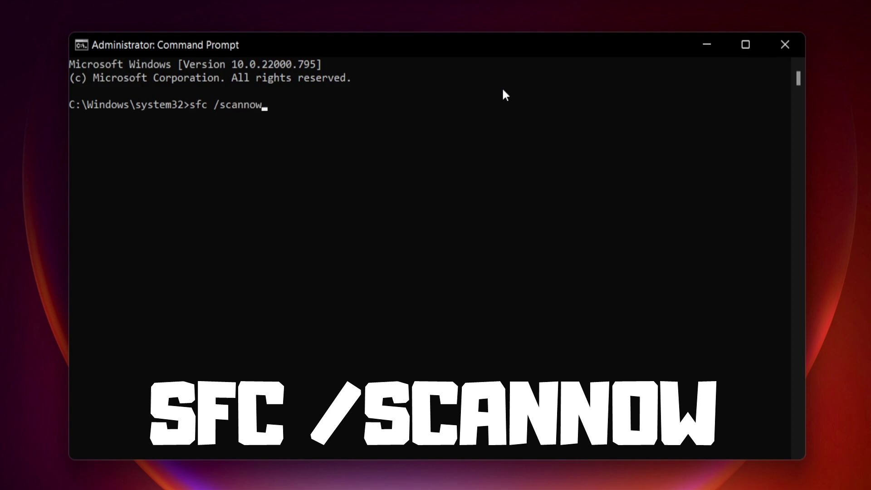
key("Return")
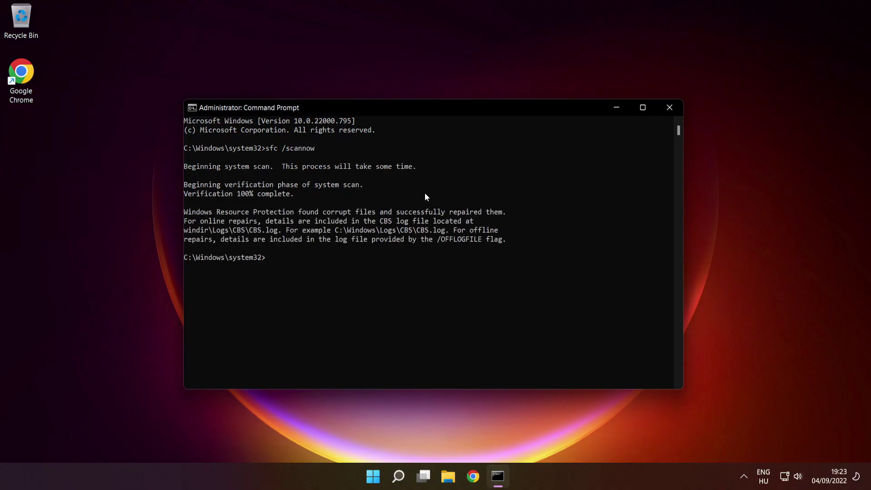
left_click(670, 109)
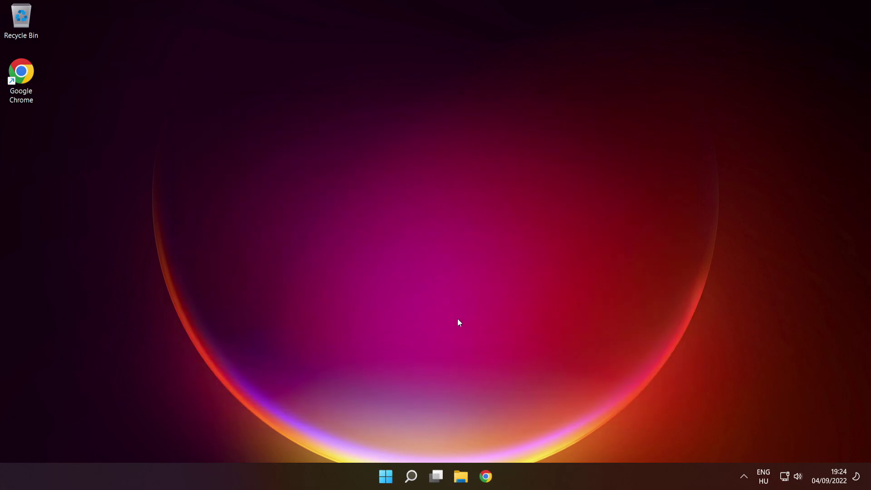
Step: Restart the computer from the Windows power options
left_click(385, 474)
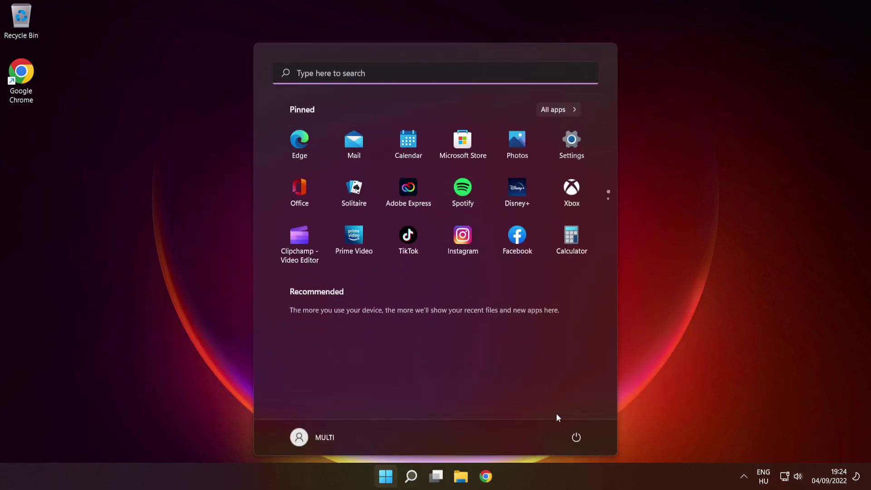
left_click(576, 437)
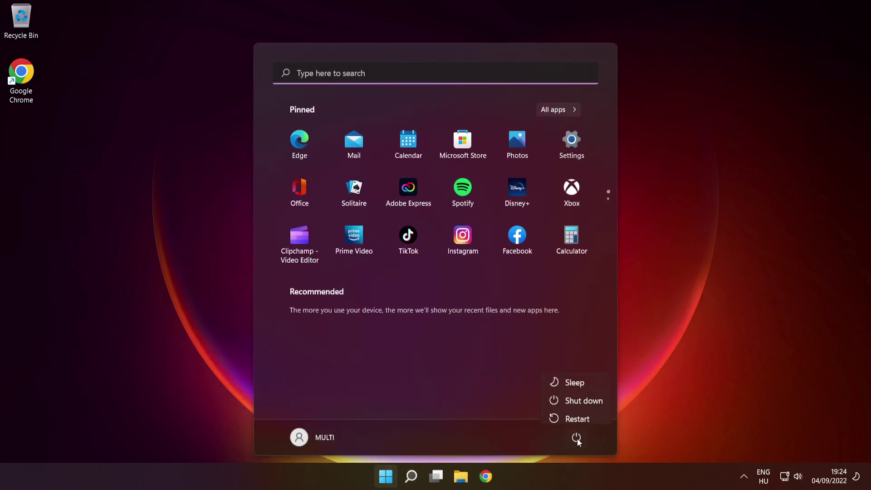
left_click(579, 413)
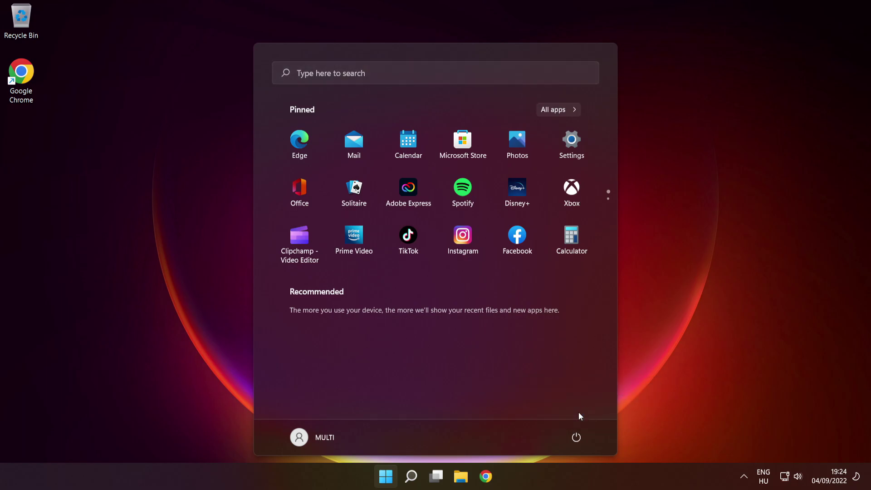